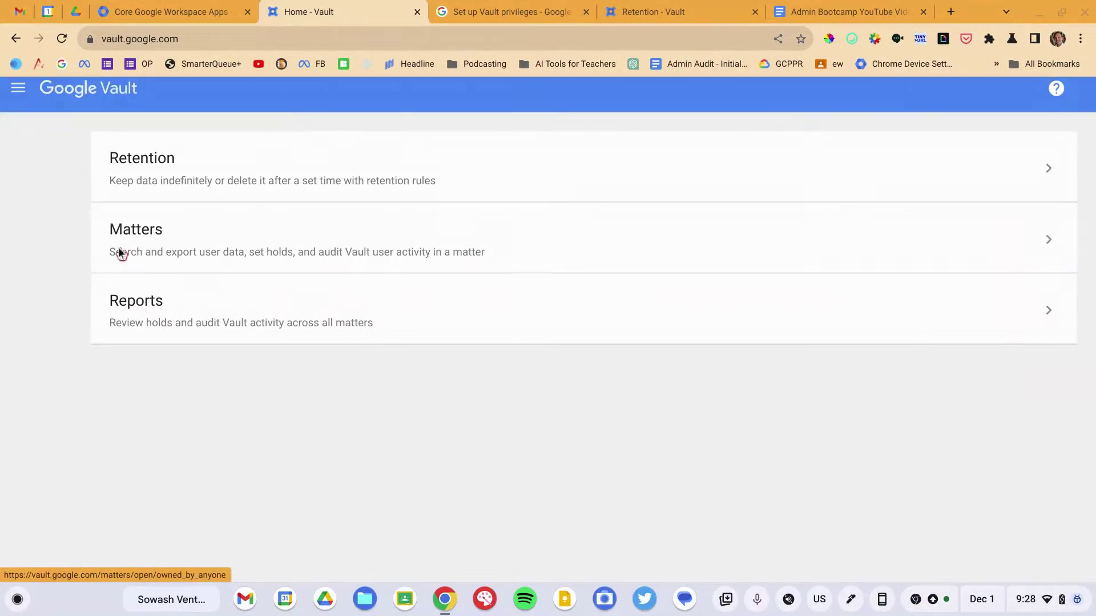
Create a new matter named "Student Investigation" with no description.
{"action": "left_click", "coordinate": [120, 252]}
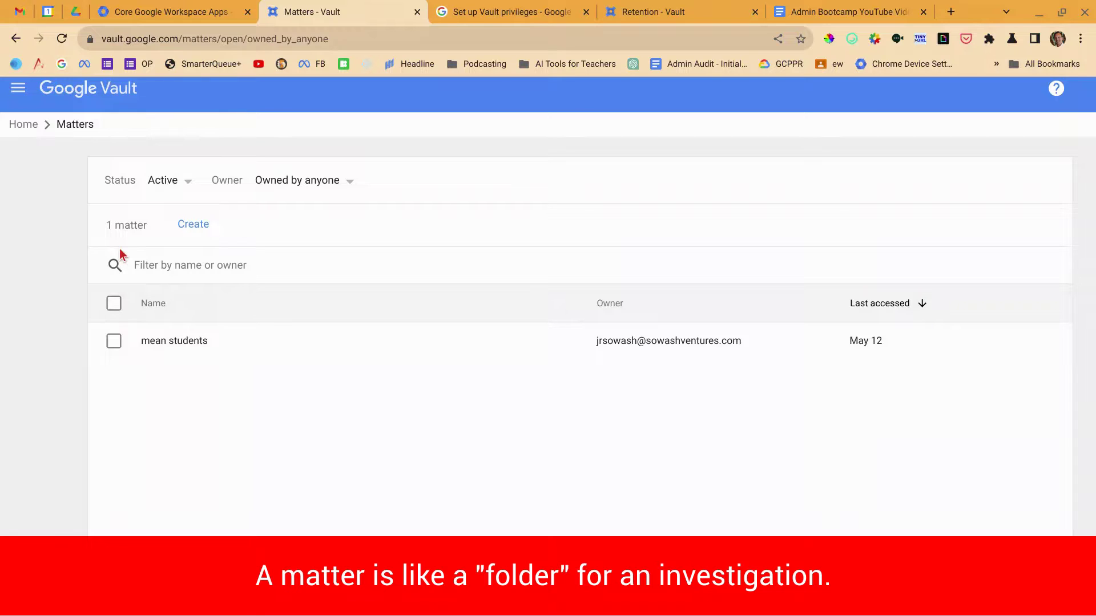
{"action": "left_click", "coordinate": [195, 224]}
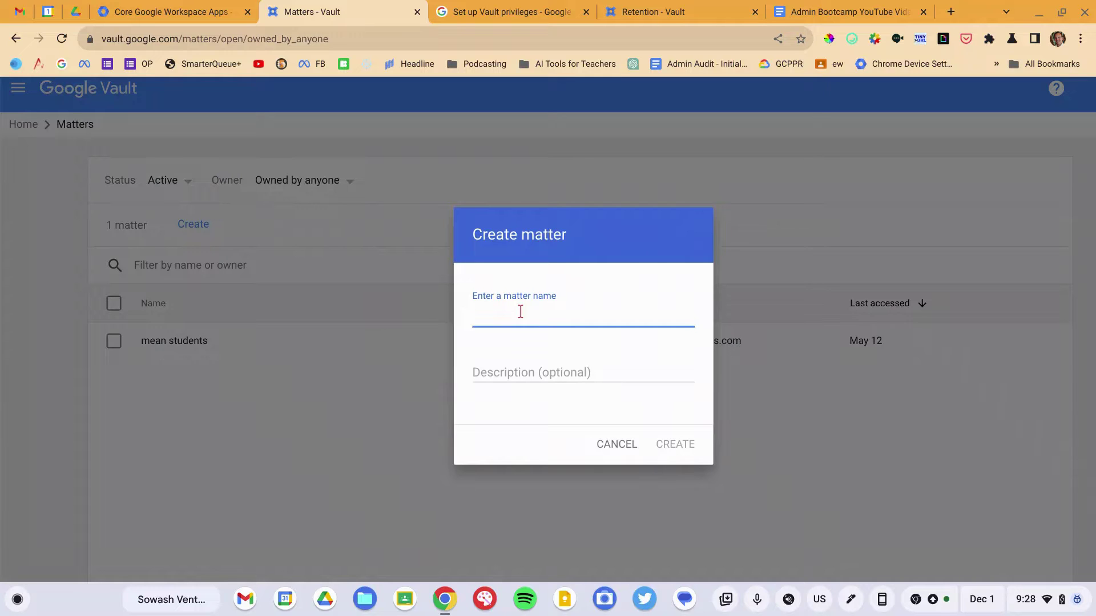
{"action": "type", "text": "Student Investigation"}
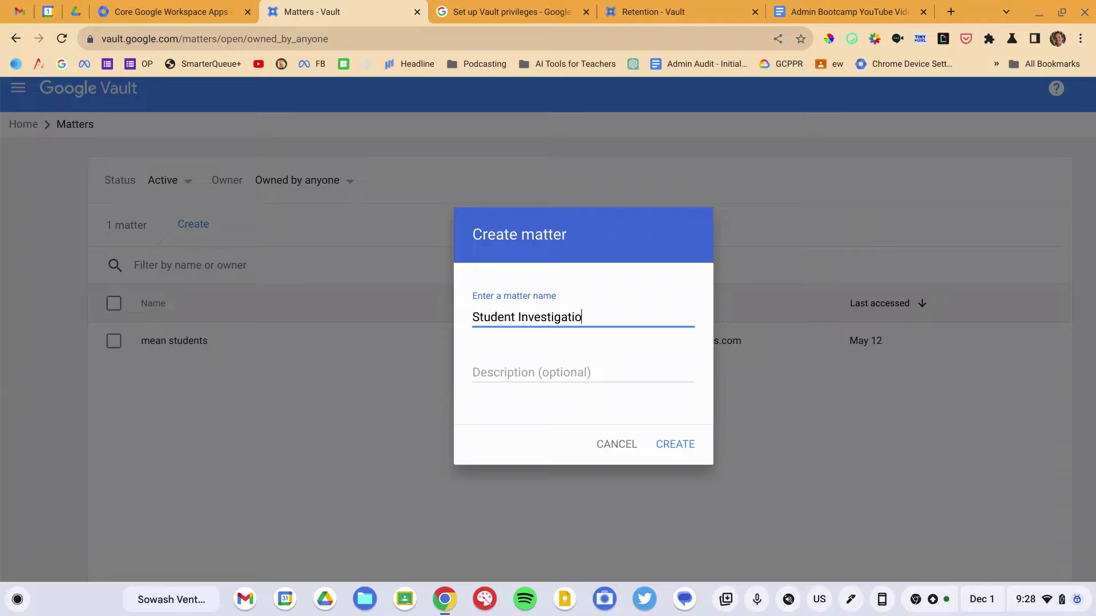
{"action": "key", "text": "Tab"}
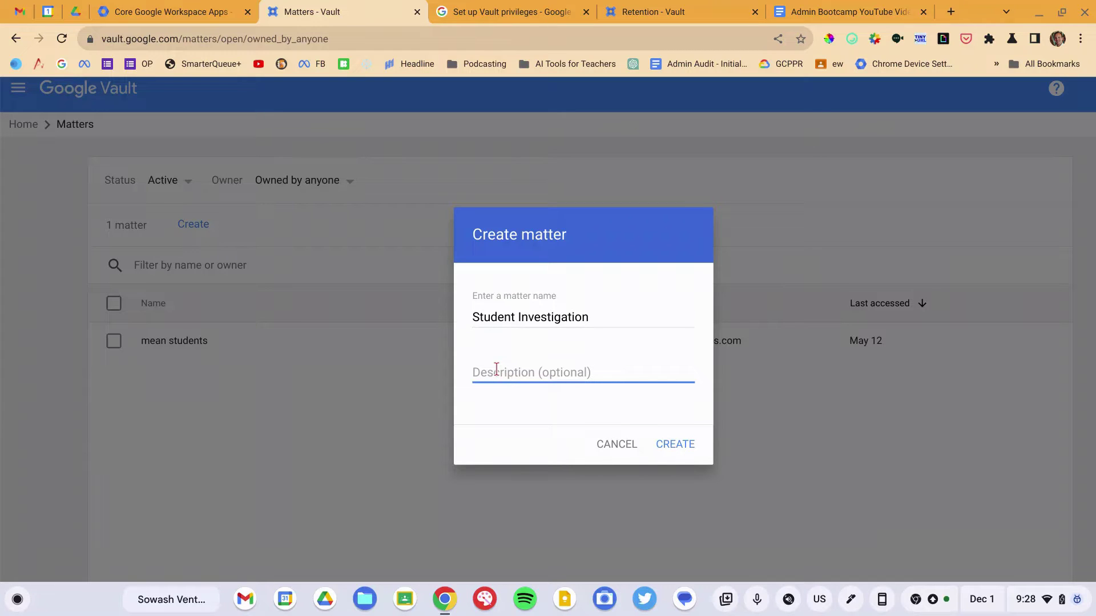
{"action": "left_click", "coordinate": [687, 456]}
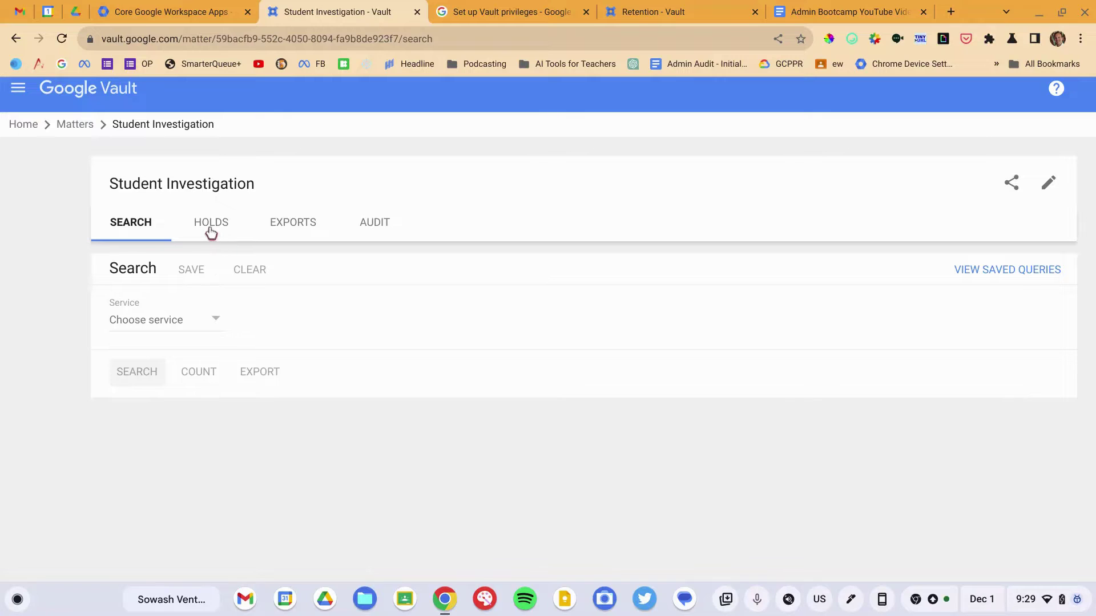
Start a hold in the Student Investigation matter, naming it "Student Investigation" and choosing Gmail as its service.
{"action": "left_click", "coordinate": [211, 227]}
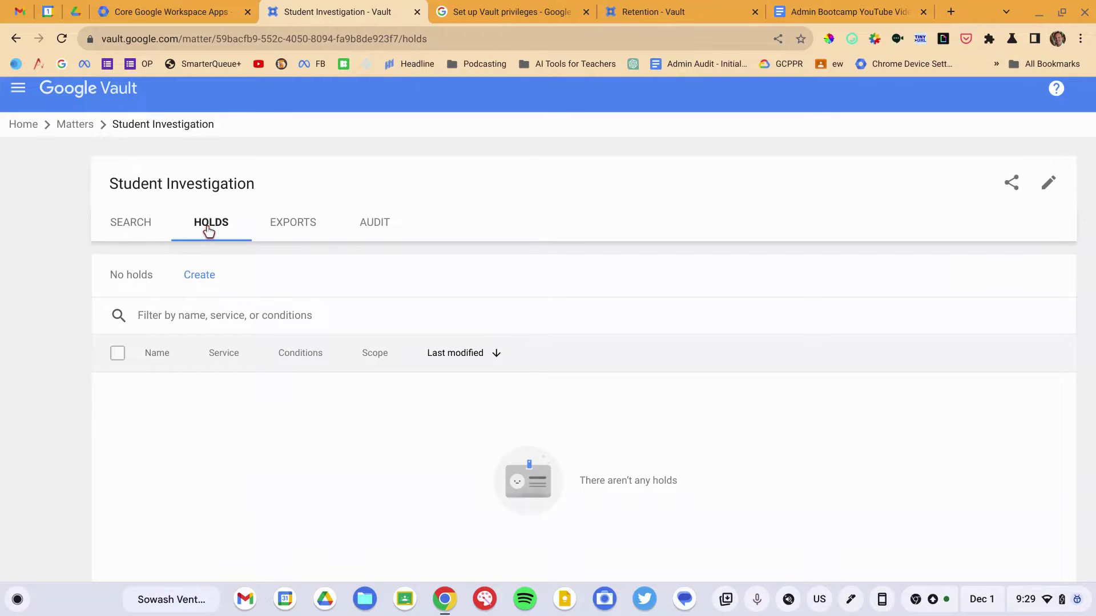
{"action": "left_click", "coordinate": [199, 276]}
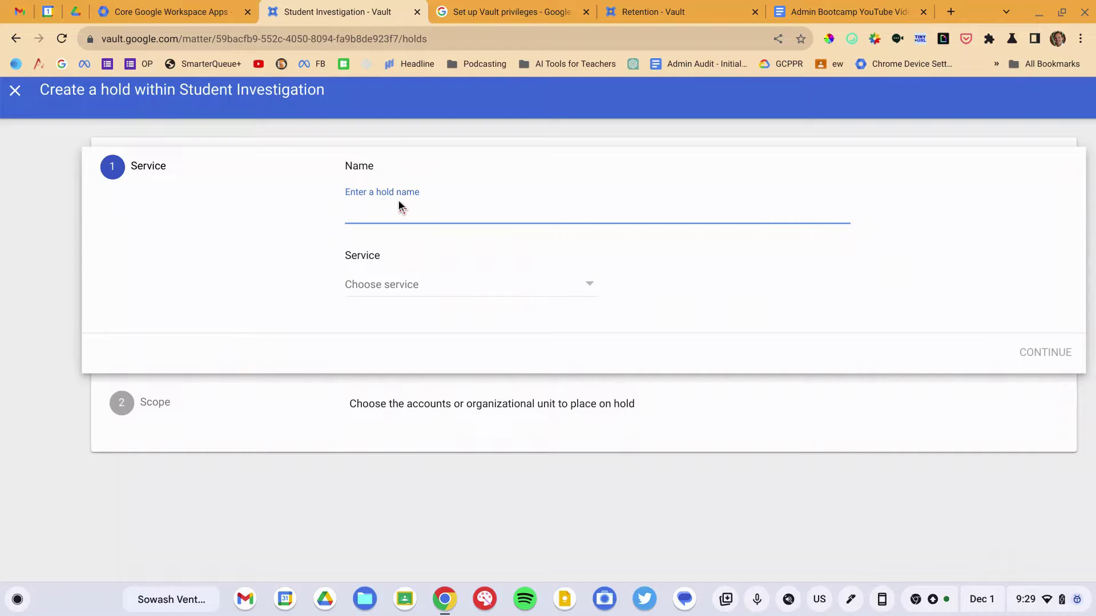
{"action": "type", "text": "Student Investigation"}
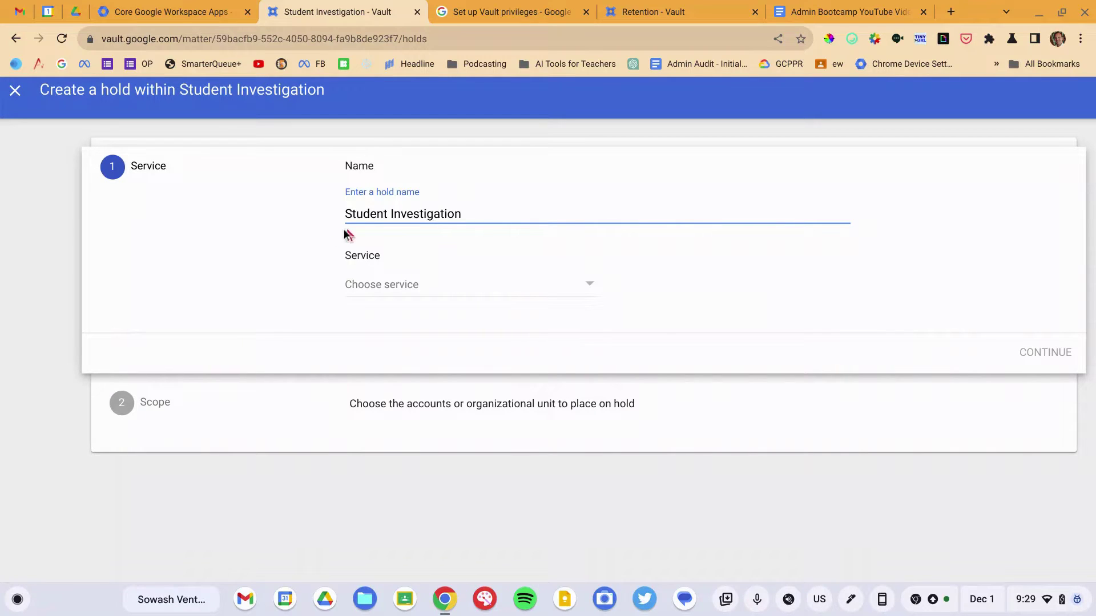
{"action": "left_click", "coordinate": [324, 240]}
{"action": "left_click", "coordinate": [386, 284]}
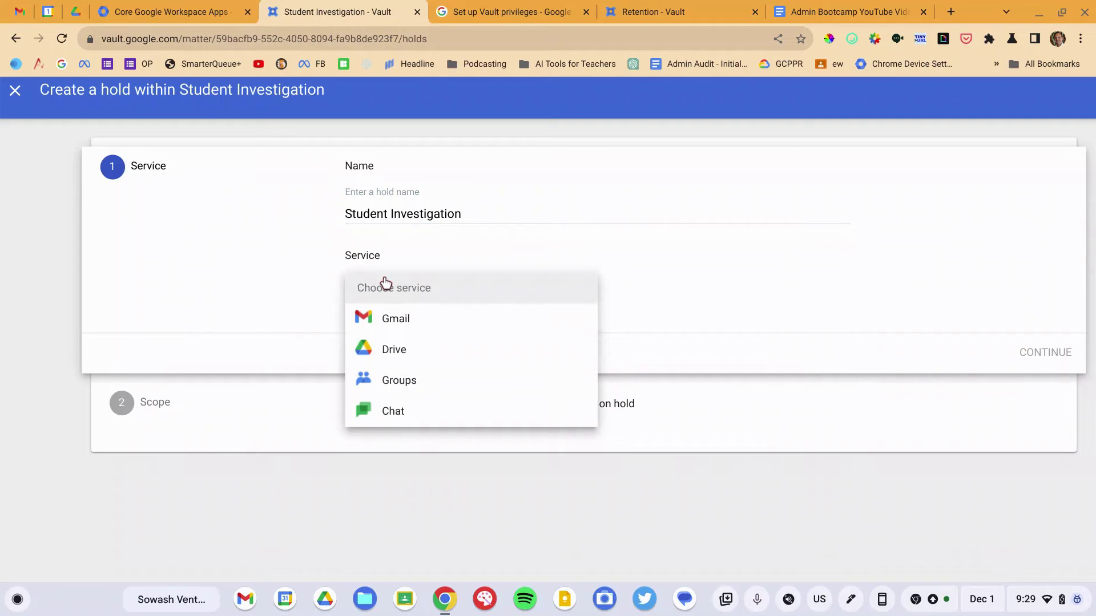
{"action": "left_click", "coordinate": [387, 323]}
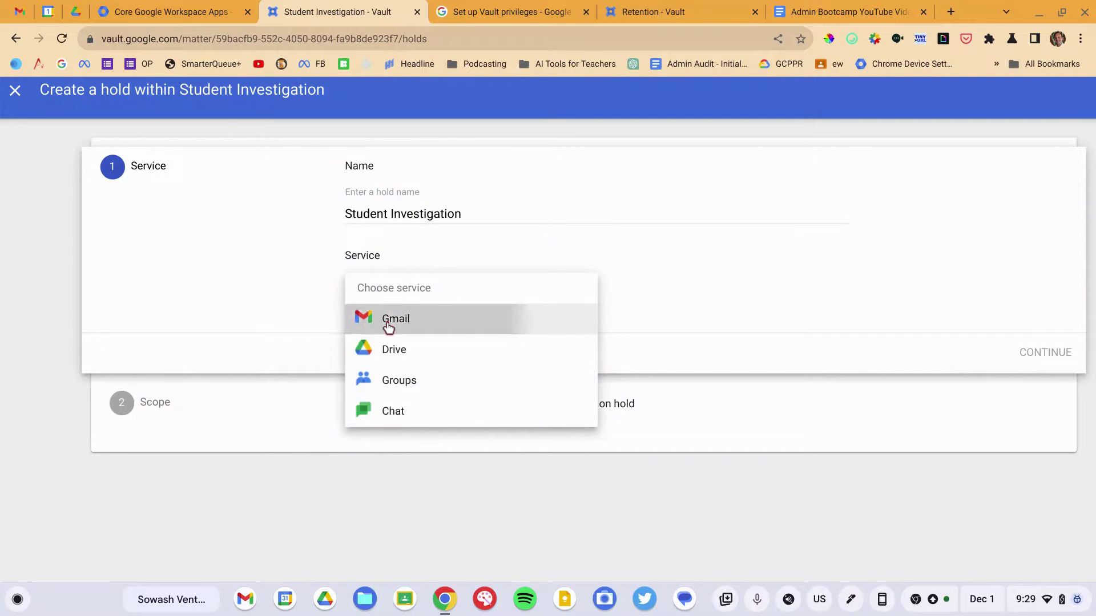
{"action": "left_click", "coordinate": [1057, 358]}
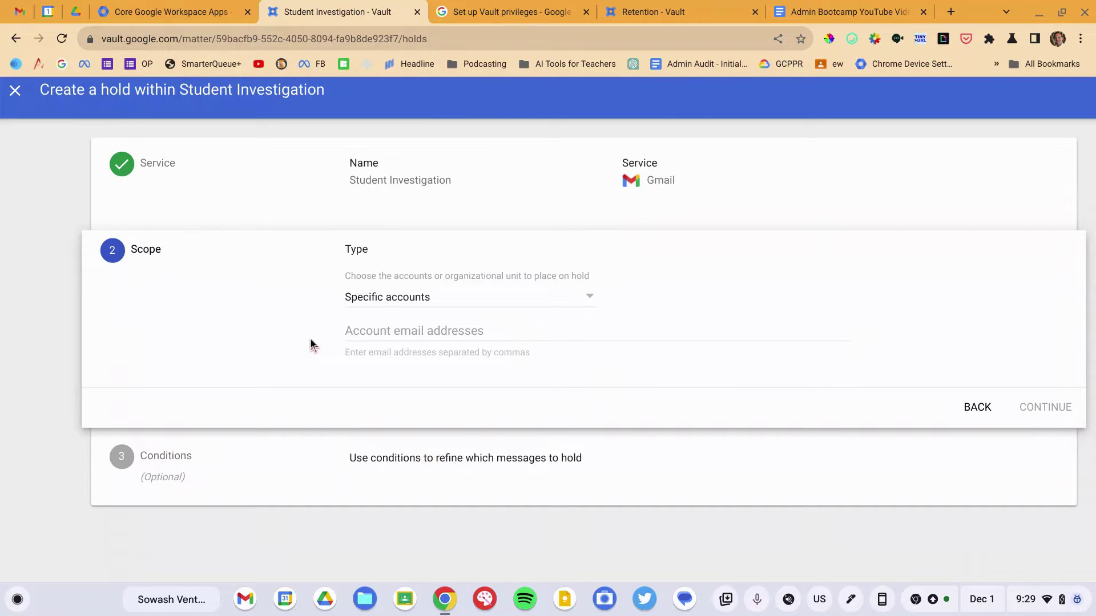
Scope the hold to the entire sowashventures.com organizational unit, accepting both acknowledgements, and create it without conditions.
{"action": "left_click", "coordinate": [381, 306]}
{"action": "left_click", "coordinate": [388, 328]}
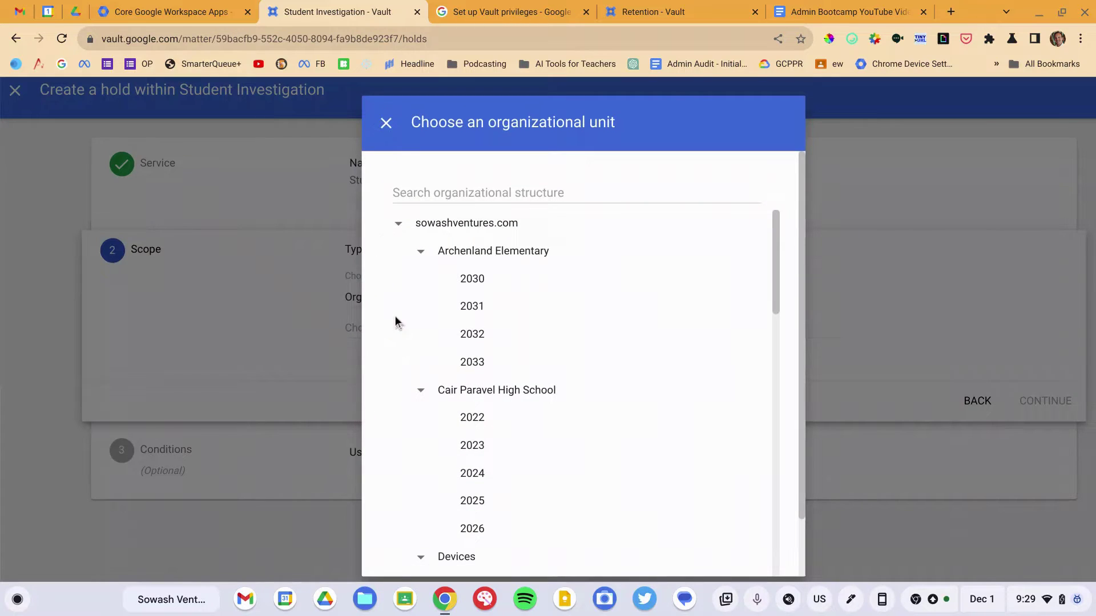
{"action": "left_click", "coordinate": [468, 226]}
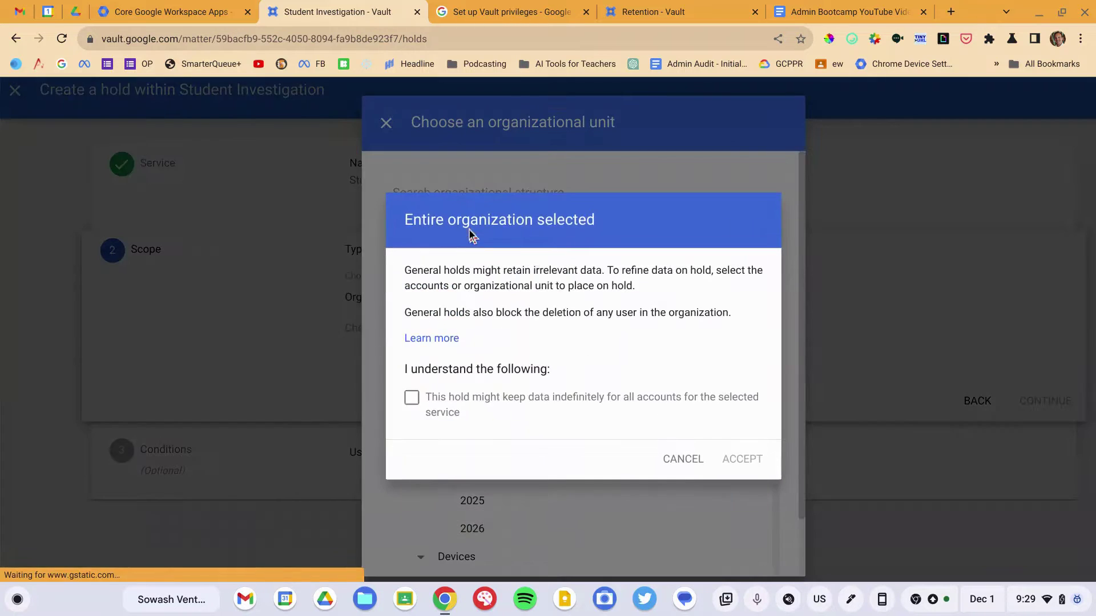
{"action": "left_click", "coordinate": [513, 399]}
{"action": "left_click", "coordinate": [583, 419]}
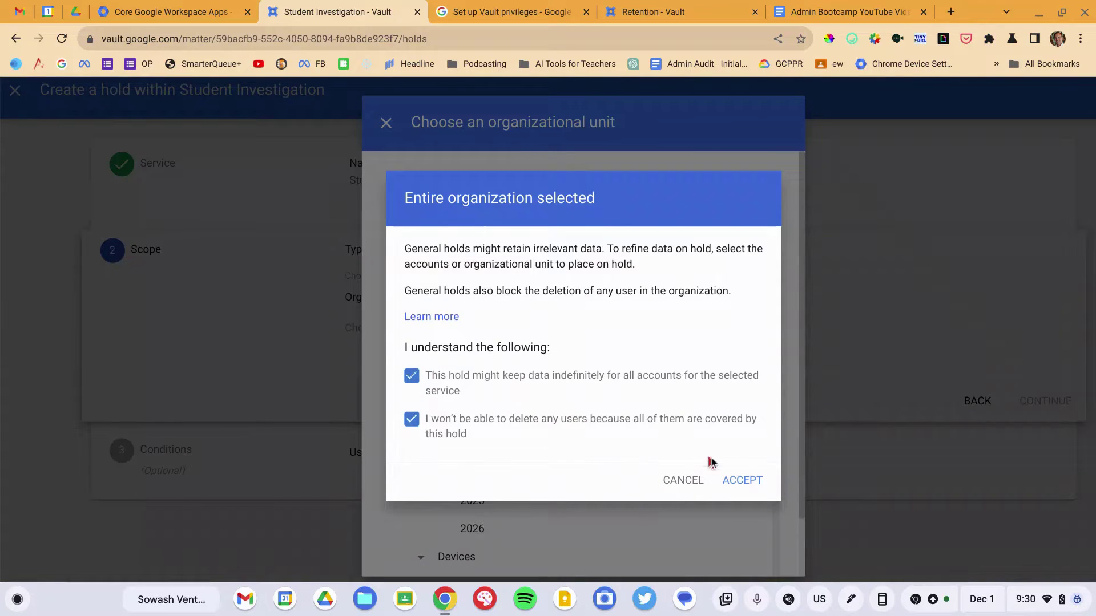
{"action": "left_click", "coordinate": [742, 481]}
{"action": "left_click", "coordinate": [1023, 403]}
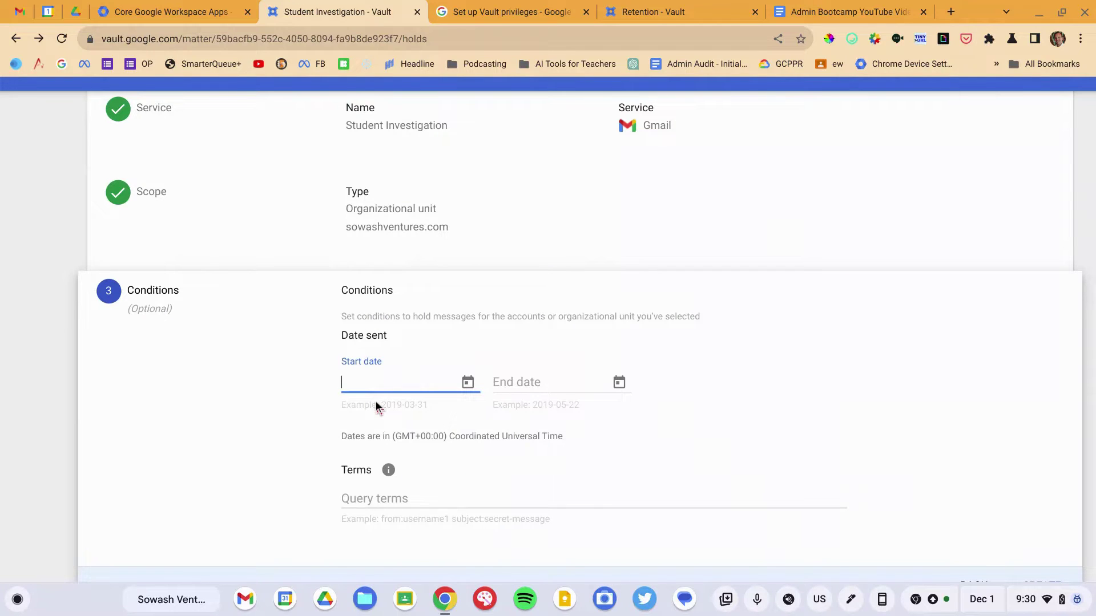
{"action": "scroll", "coordinate": [523, 391], "scroll_direction": "down", "scroll_amount": 1}
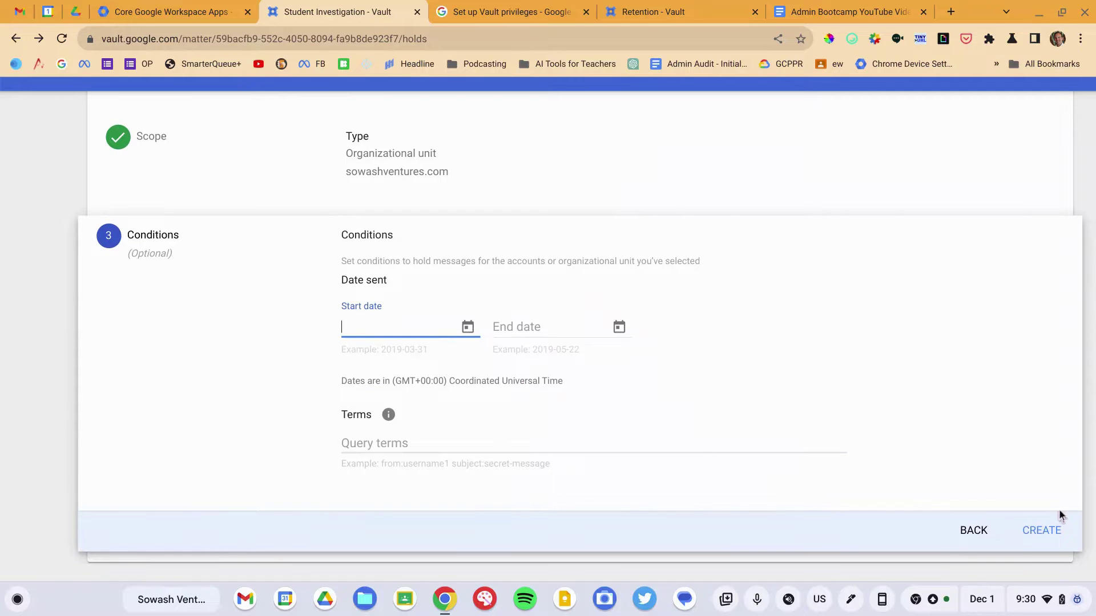
{"action": "left_click", "coordinate": [1043, 531]}
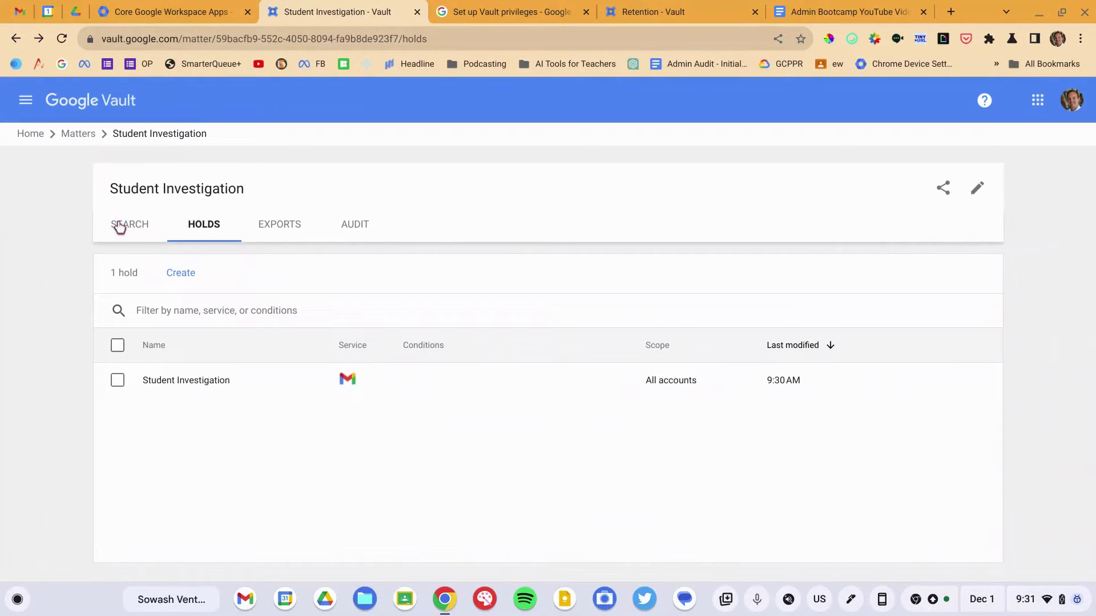
Set up a search within the Student Investigation matter using Gmail as the service.
{"action": "left_click", "coordinate": [120, 227]}
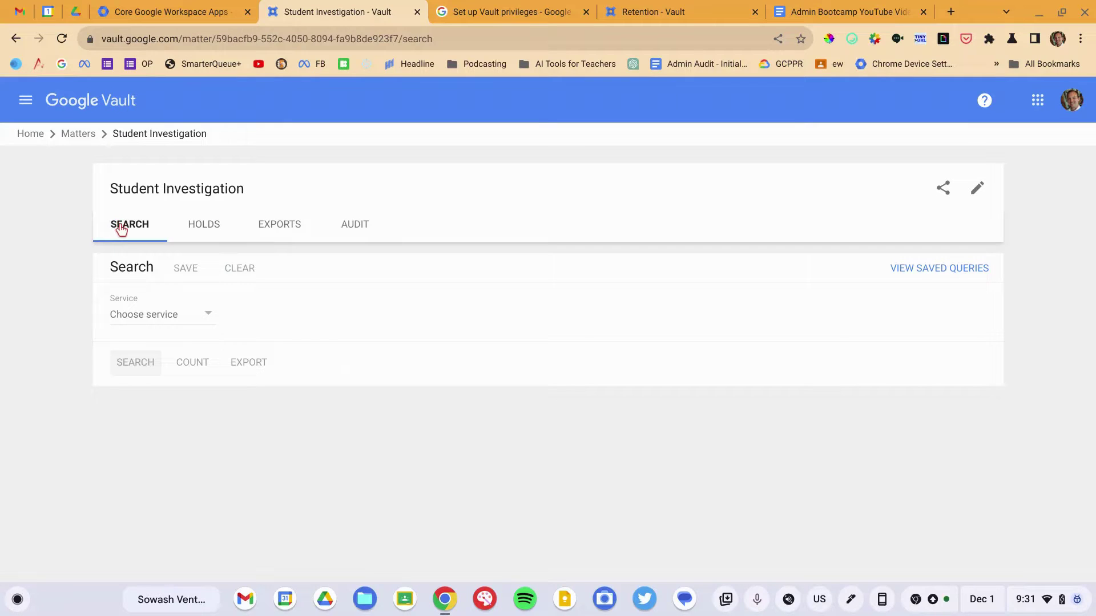
{"action": "left_click", "coordinate": [144, 313]}
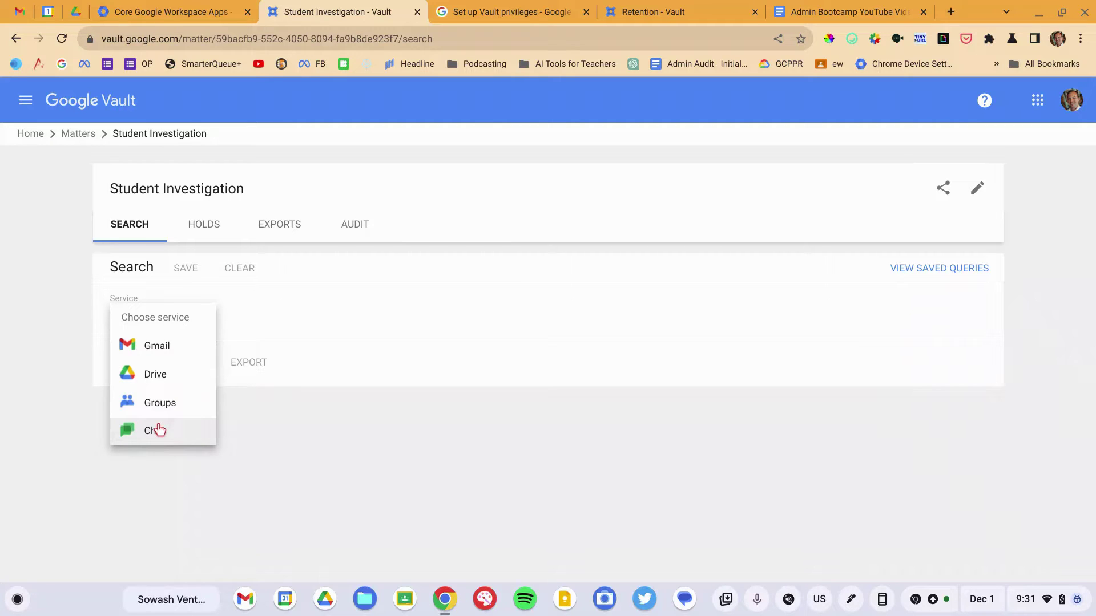
{"action": "left_click", "coordinate": [159, 349]}
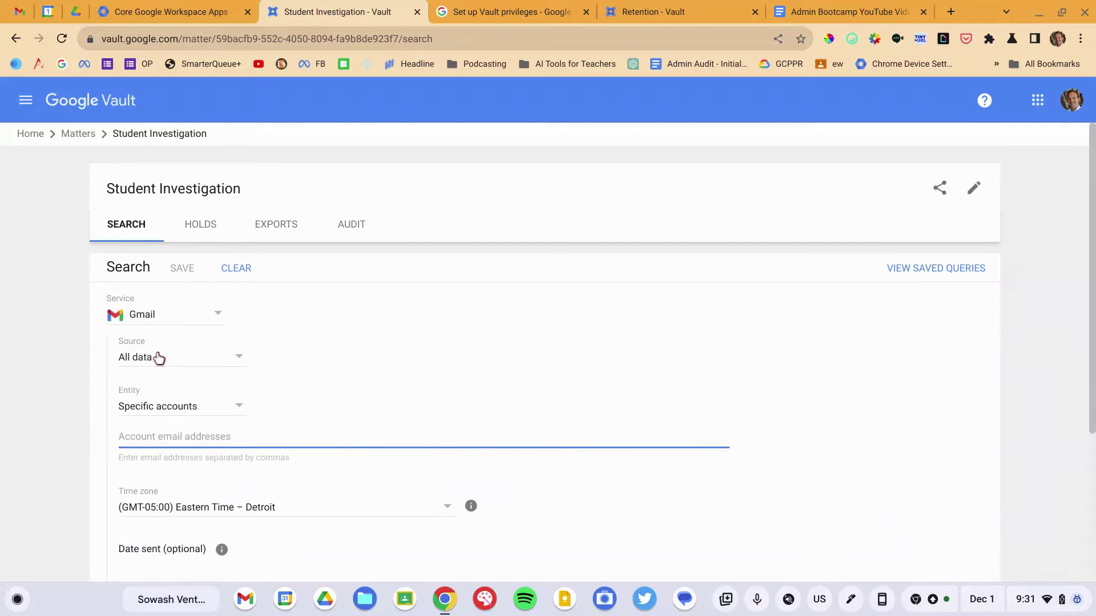
Enter the two students' account email addresses and run the Gmail search without dates or query terms.
{"action": "scroll", "coordinate": [265, 377], "scroll_direction": "down", "scroll_amount": 1}
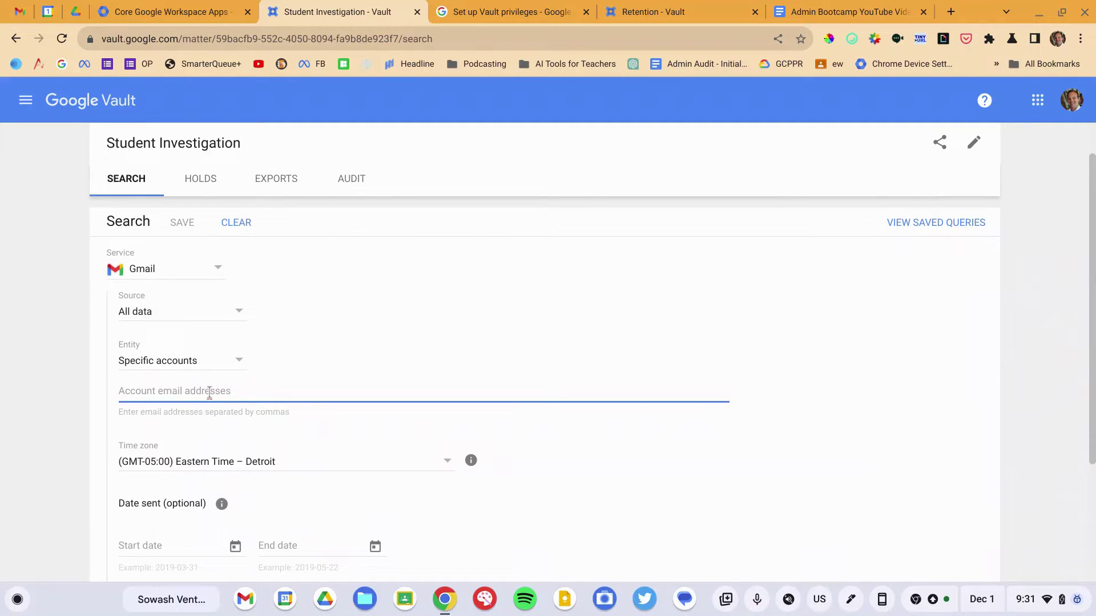
{"action": "type", "text": "polly"}
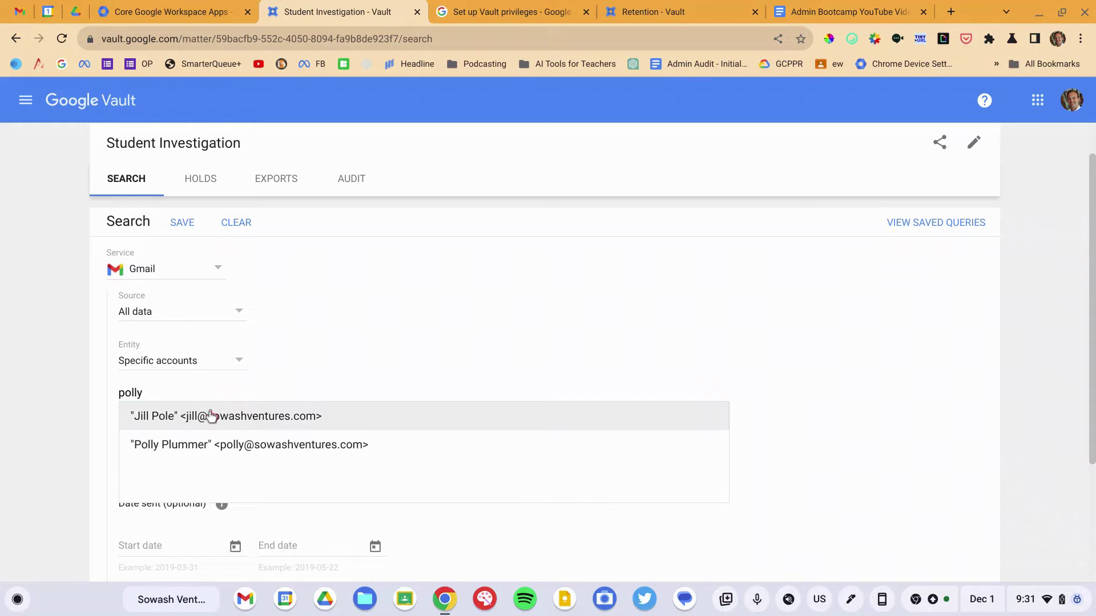
{"action": "left_click", "coordinate": [208, 440]}
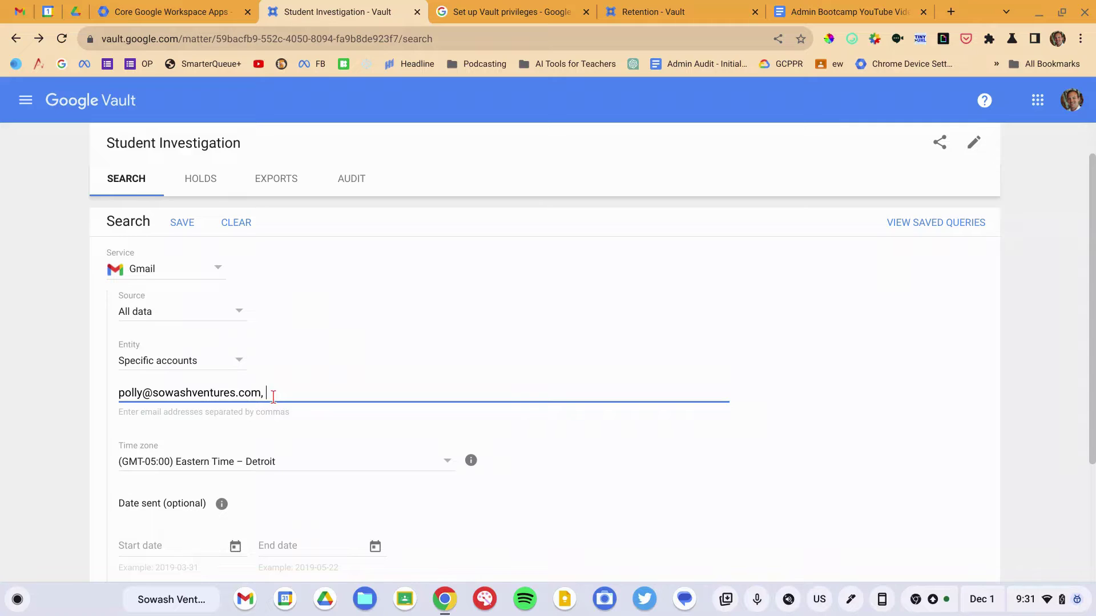
{"action": "type", "text": "eustace"}
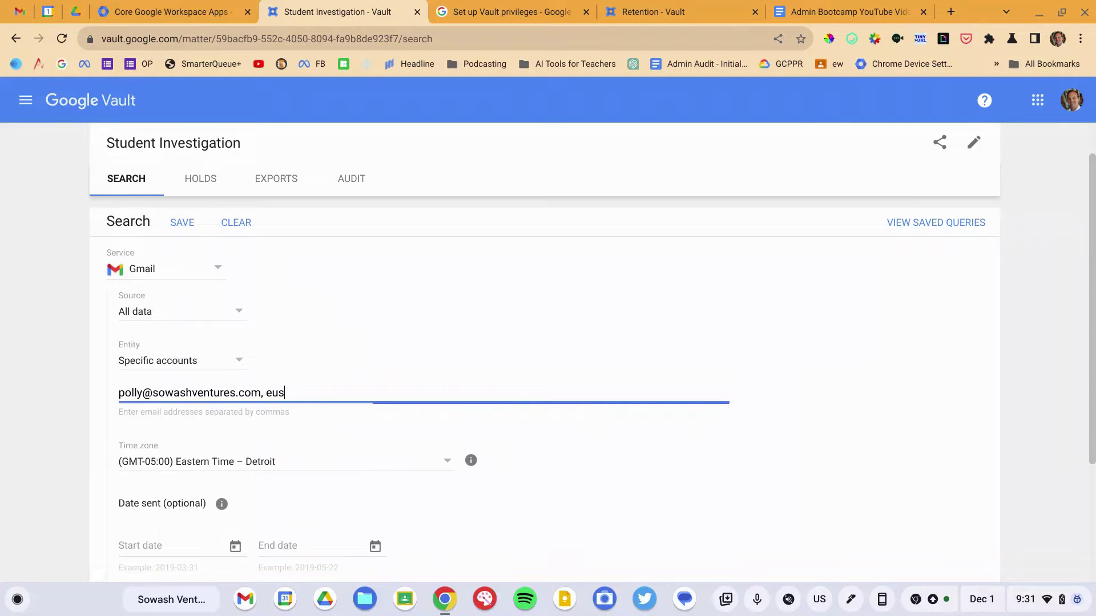
{"action": "left_click", "coordinate": [253, 410]}
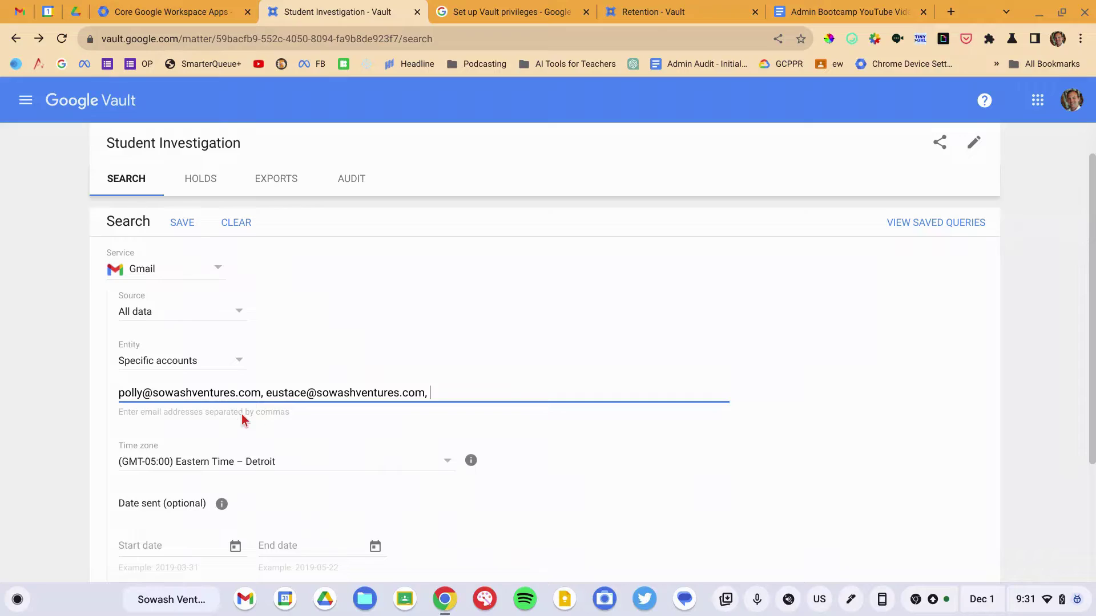
{"action": "scroll", "coordinate": [242, 421], "scroll_direction": "down", "scroll_amount": 3}
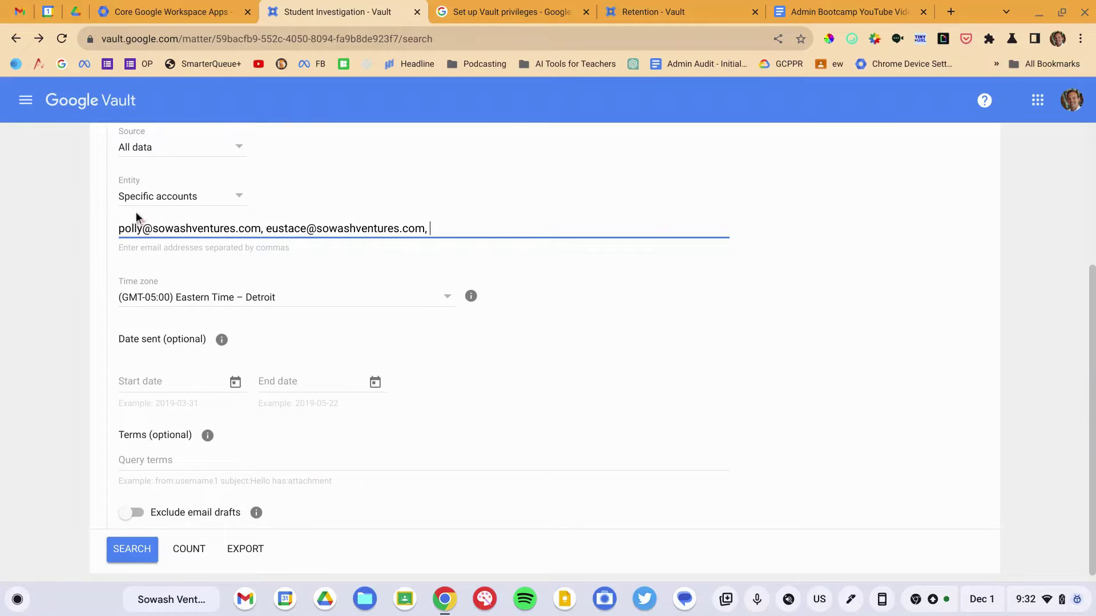
{"action": "scroll", "coordinate": [398, 274], "scroll_direction": "down", "scroll_amount": 1}
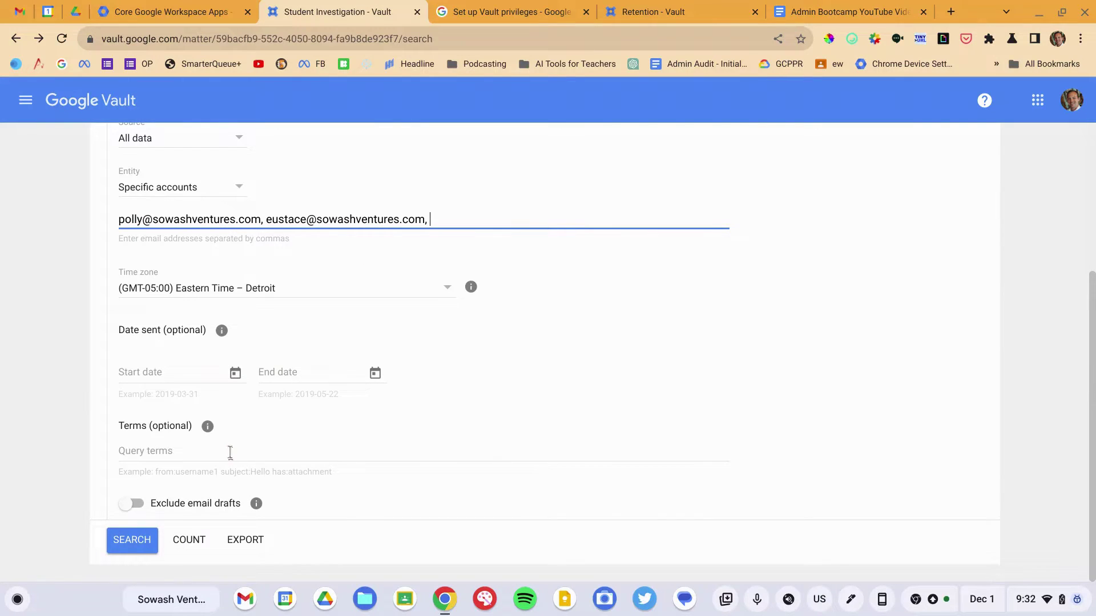
{"action": "left_click", "coordinate": [133, 540]}
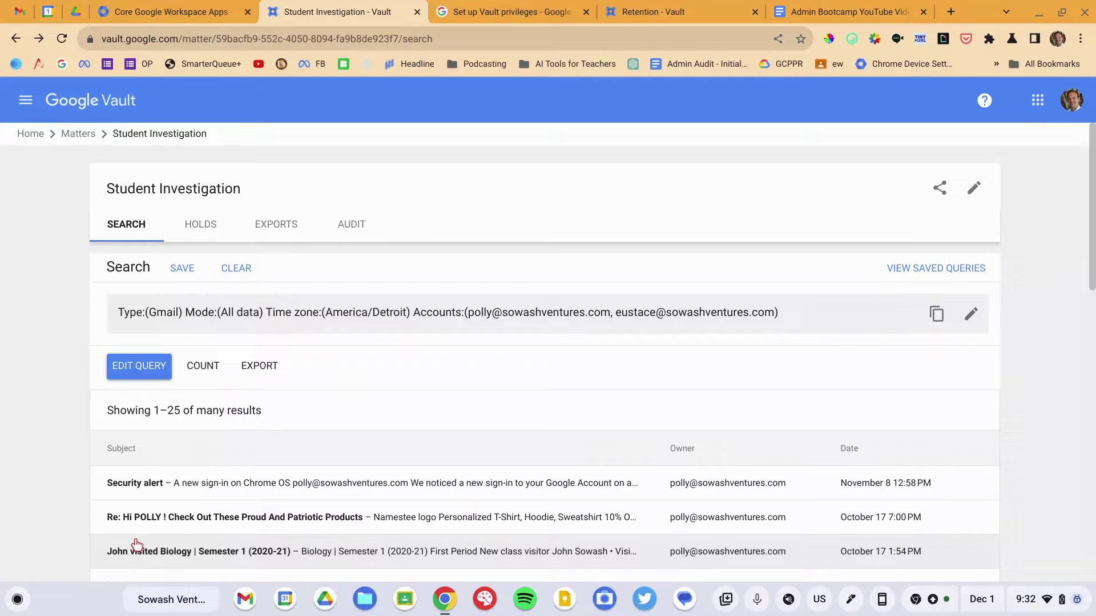
Look through the found emails and open the June 13 message sharing "Copy of Holiday Party Invitation" to read it.
{"action": "scroll", "coordinate": [447, 402], "scroll_direction": "down", "scroll_amount": 5}
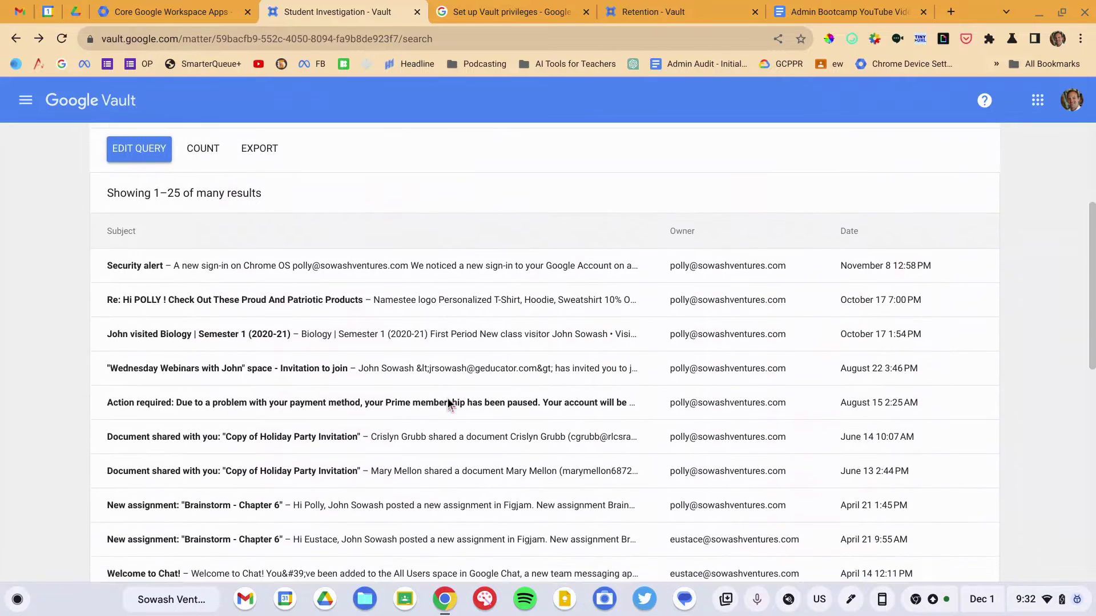
{"action": "scroll", "coordinate": [447, 402], "scroll_direction": "down", "scroll_amount": 10}
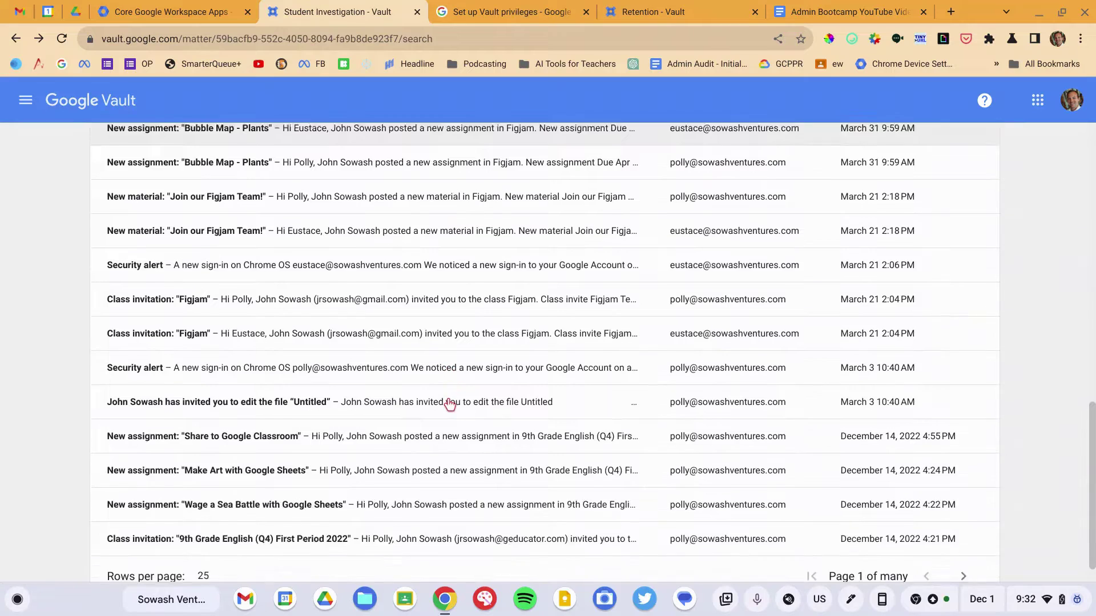
{"action": "scroll", "coordinate": [450, 404], "scroll_direction": "up", "scroll_amount": 3}
{"action": "scroll", "coordinate": [450, 404], "scroll_direction": "down", "scroll_amount": 3}
{"action": "scroll", "coordinate": [450, 404], "scroll_direction": "up", "scroll_amount": 15}
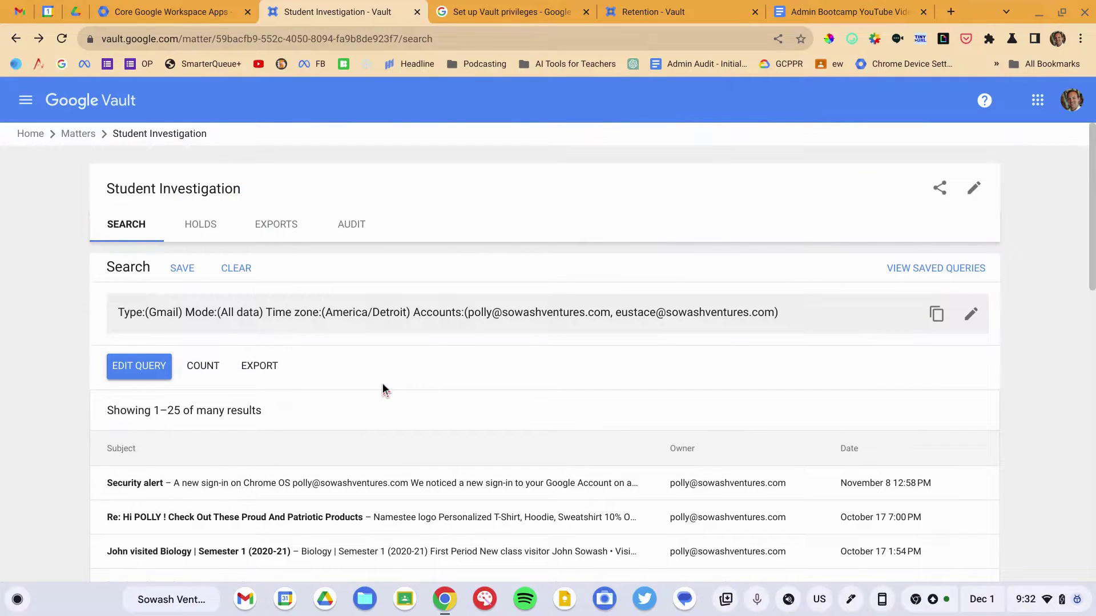
{"action": "scroll", "coordinate": [384, 390], "scroll_direction": "down", "scroll_amount": 5}
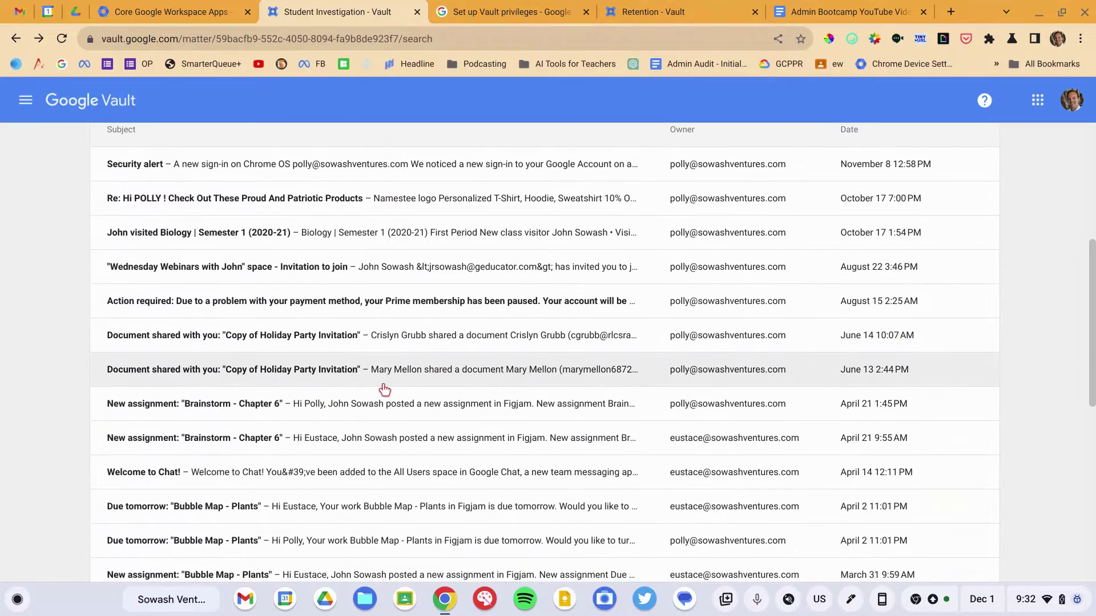
{"action": "left_click", "coordinate": [334, 375]}
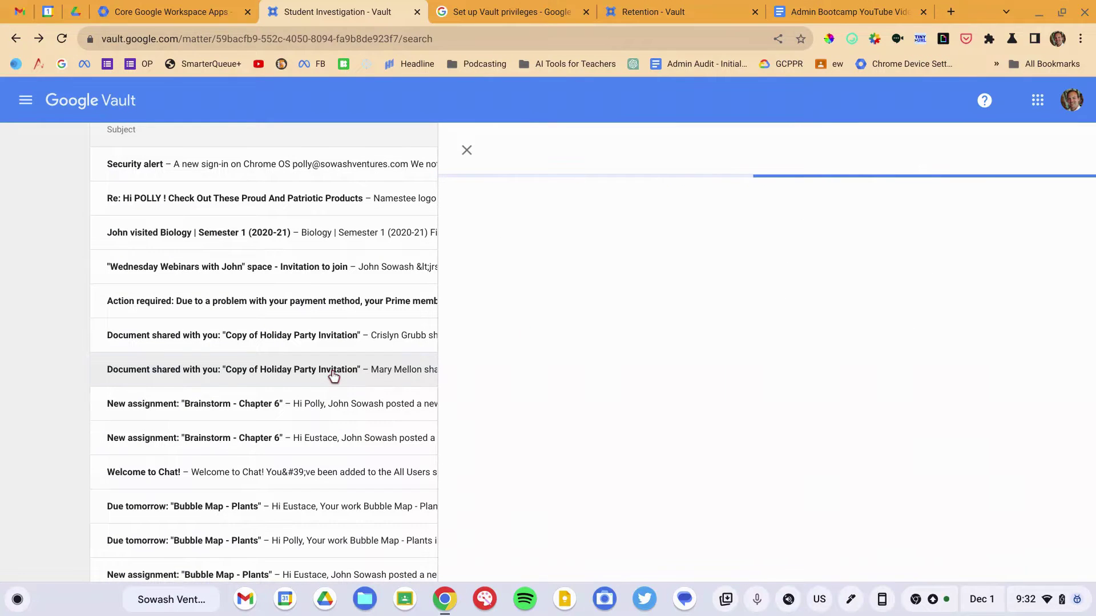
{"action": "scroll", "coordinate": [791, 371], "scroll_direction": "down", "scroll_amount": 4}
{"action": "scroll", "coordinate": [791, 372], "scroll_direction": "up", "scroll_amount": 4}
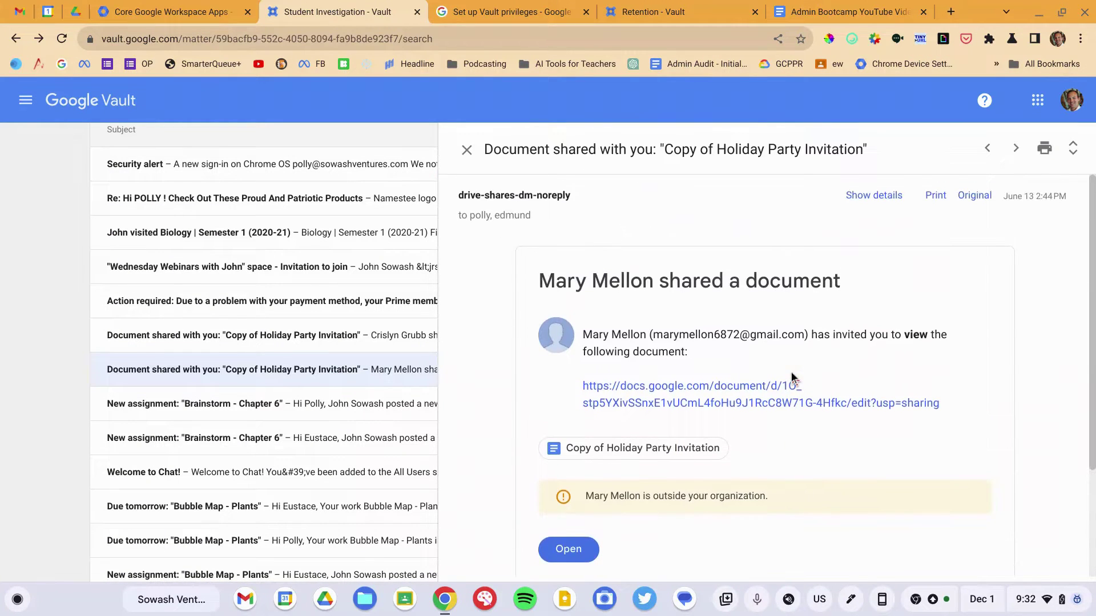
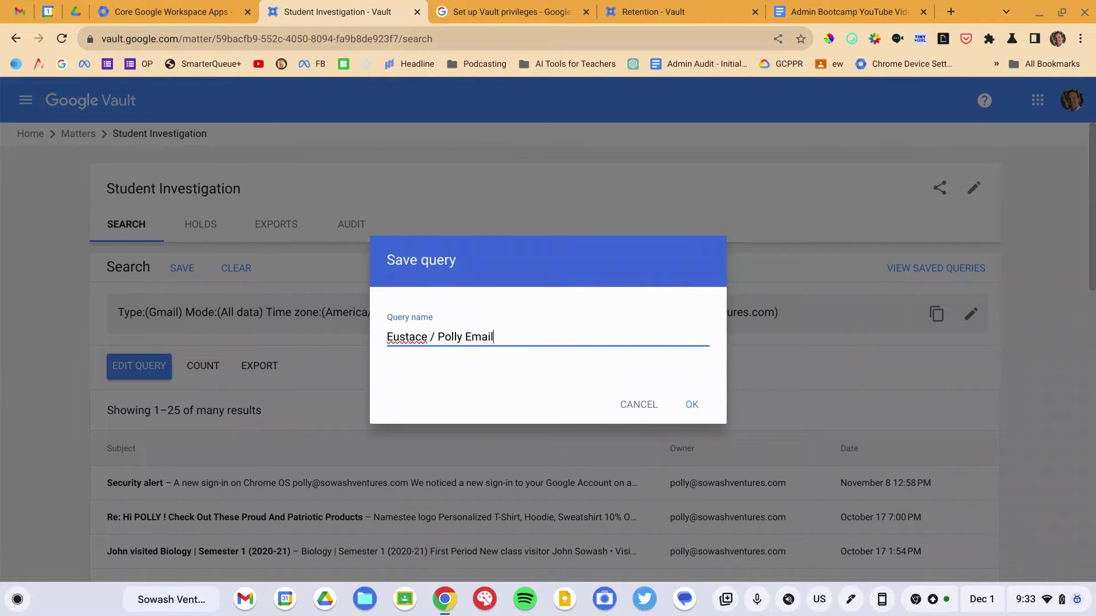
Save the Gmail query under a name combining the two students' first names and "Emails".
{"action": "left_click", "coordinate": [693, 405]}
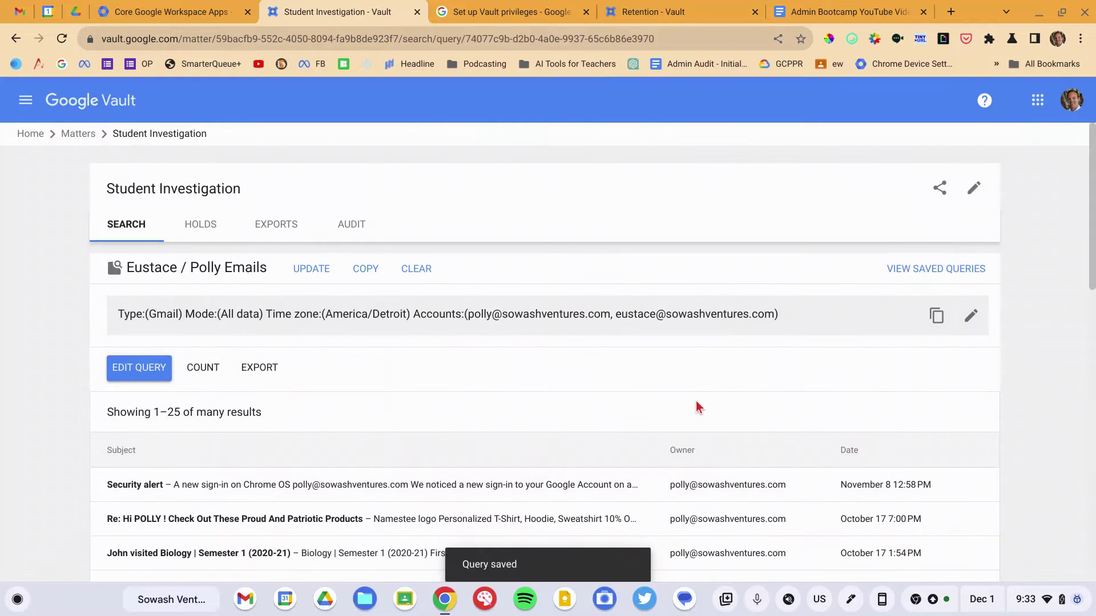
{"action": "left_click", "coordinate": [939, 188]}
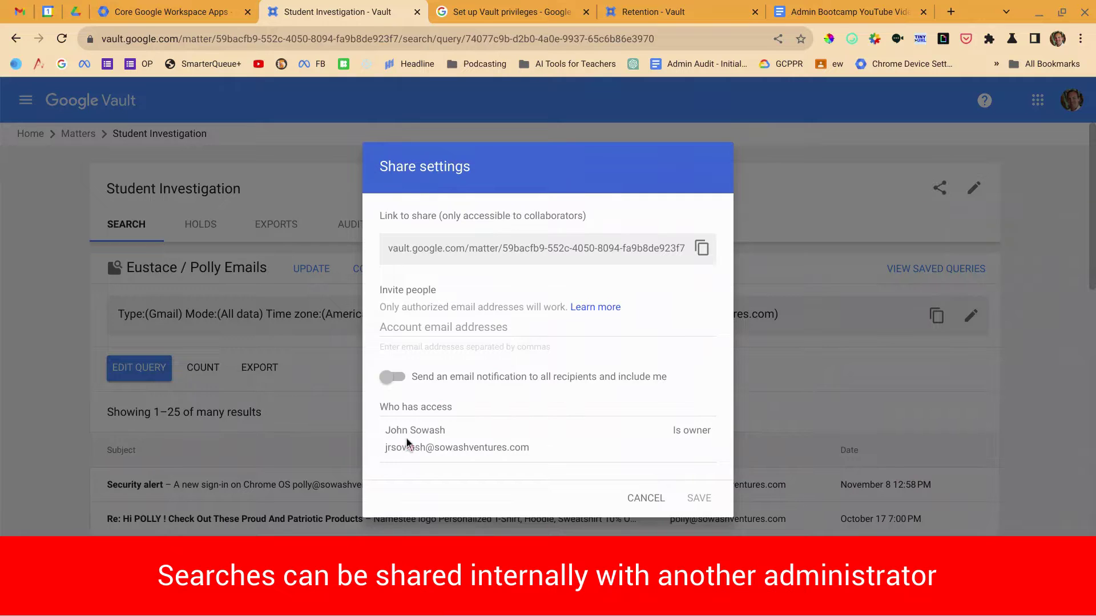
{"action": "left_click", "coordinate": [464, 322]}
{"action": "type", "text": "d"}
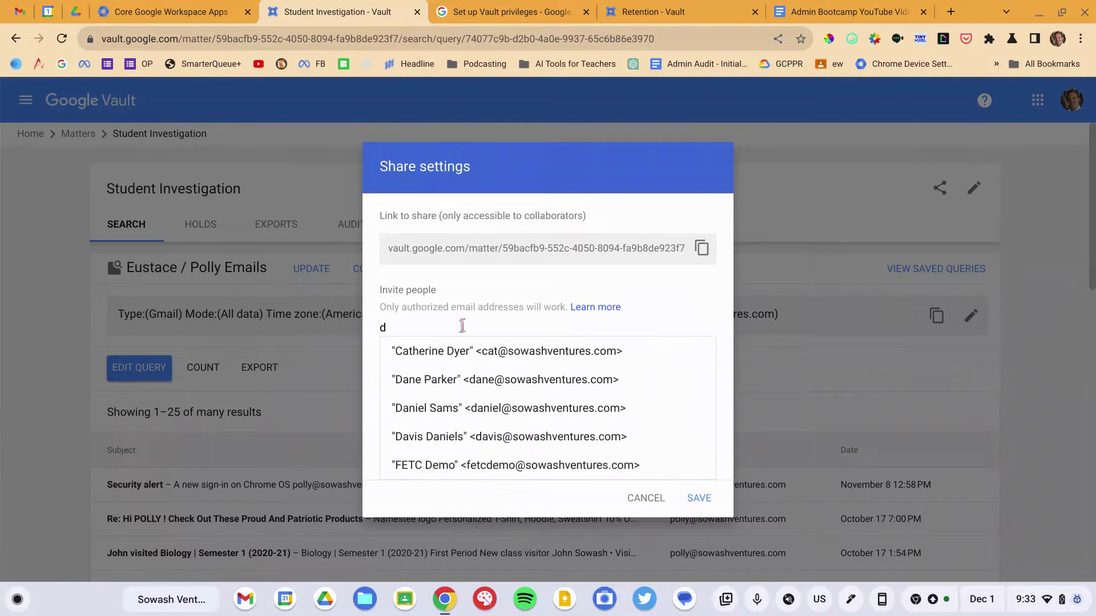
{"action": "left_click", "coordinate": [429, 379]}
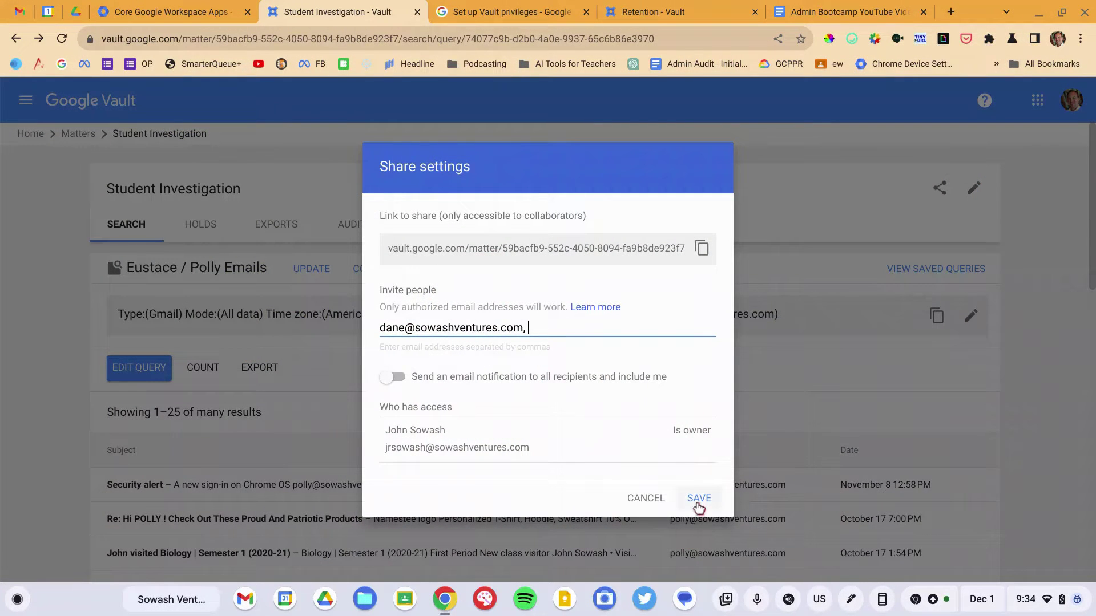
{"action": "left_click", "coordinate": [642, 498]}
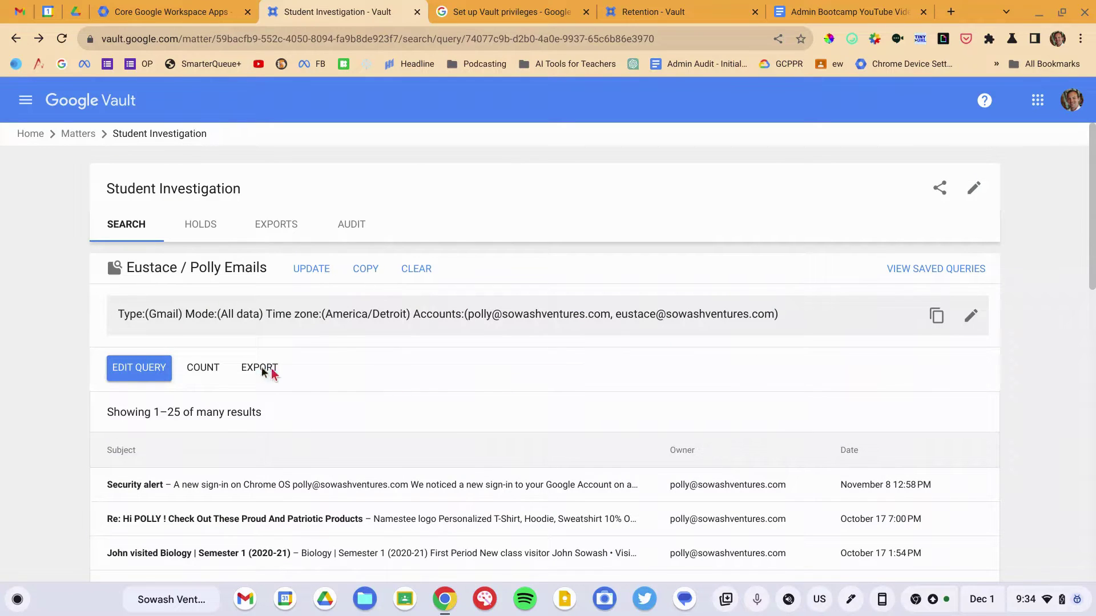
Edit the saved Gmail query to add the query term "hate" and run the search.
{"action": "left_click", "coordinate": [139, 368]}
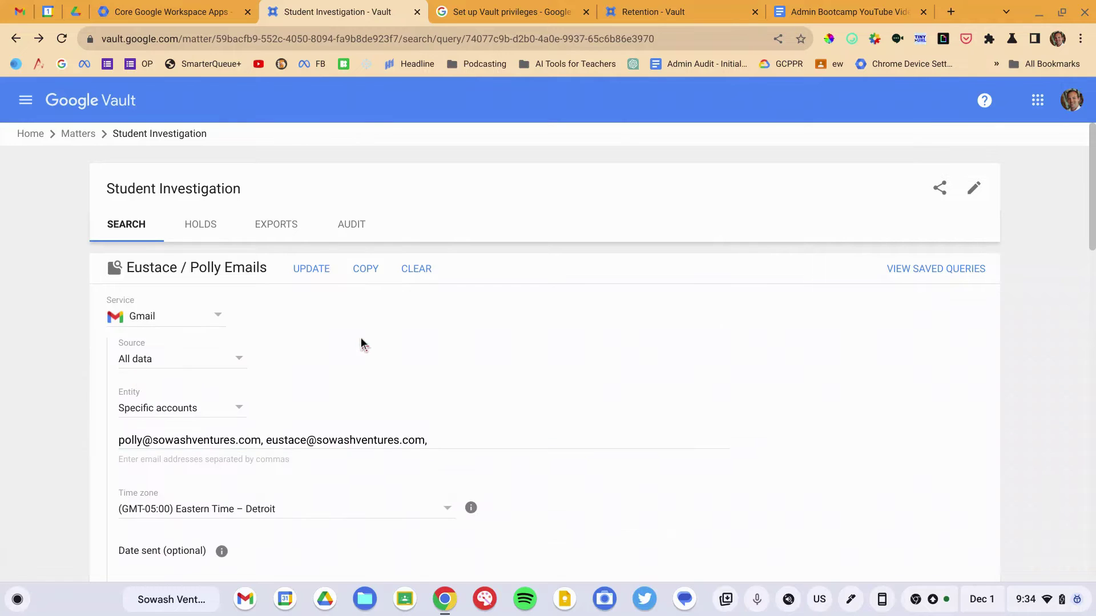
{"action": "scroll", "coordinate": [361, 337], "scroll_direction": "down", "scroll_amount": 3}
{"action": "scroll", "coordinate": [361, 337], "scroll_direction": "down", "scroll_amount": 1}
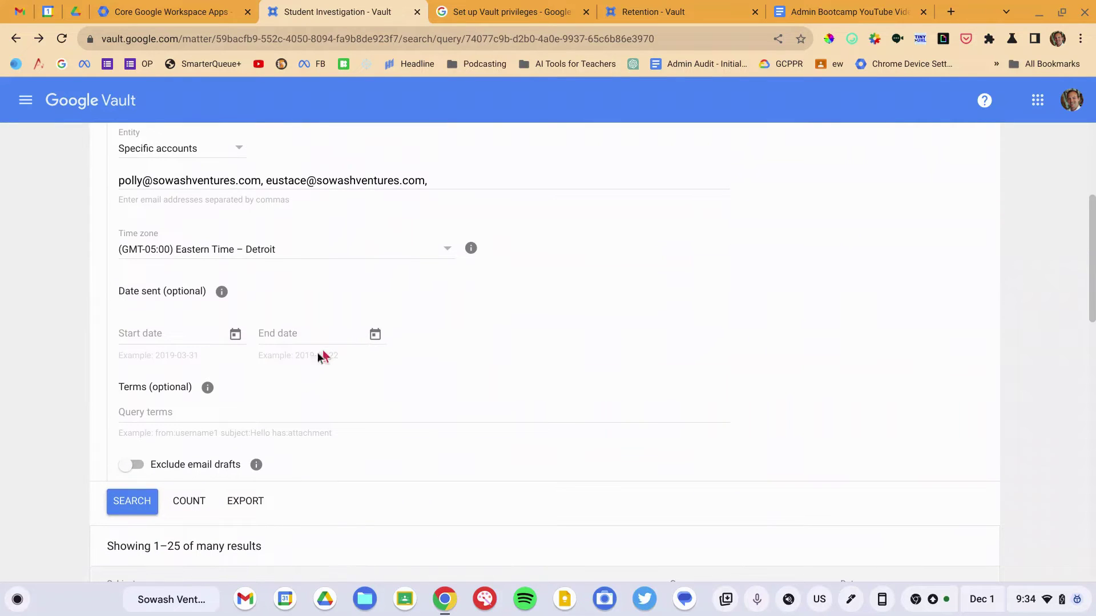
{"action": "left_click", "coordinate": [182, 409]}
{"action": "type", "text": "hate"}
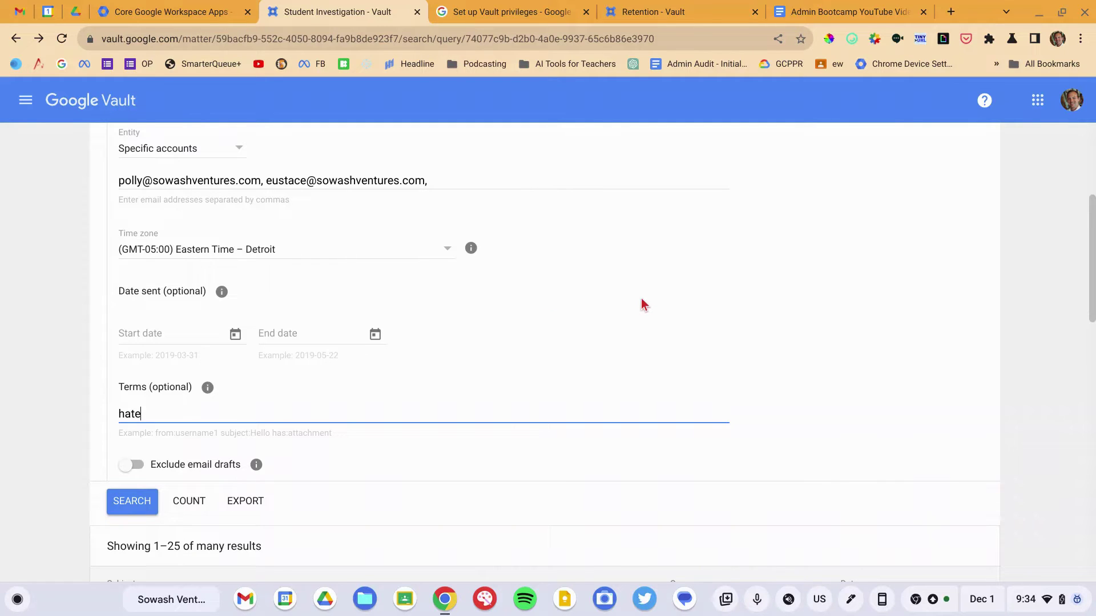
{"action": "scroll", "coordinate": [117, 440], "scroll_direction": "up", "scroll_amount": 3}
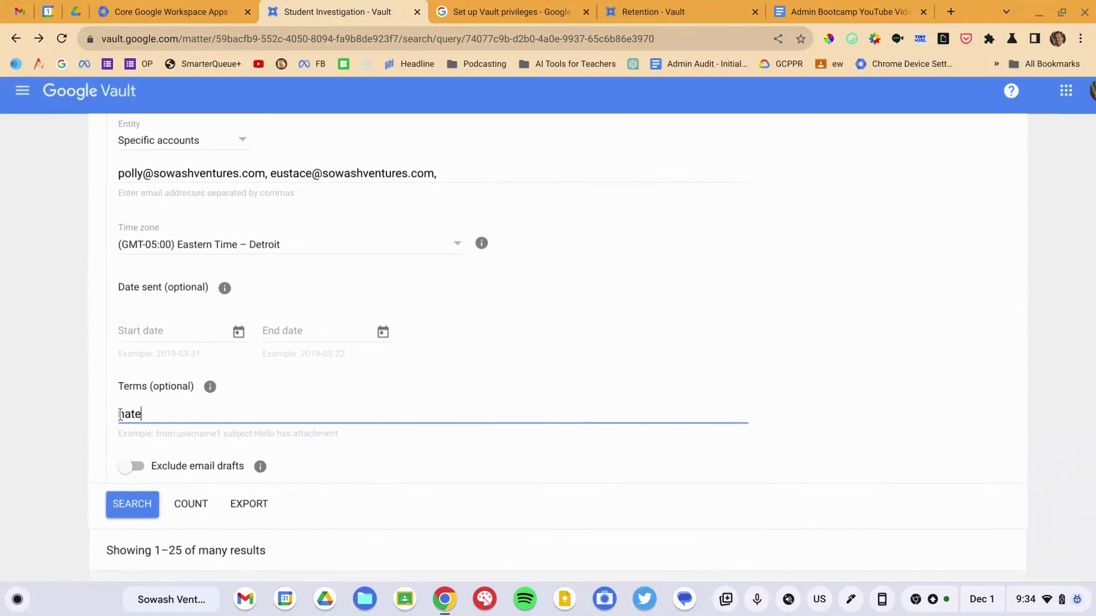
{"action": "left_click", "coordinate": [128, 495]}
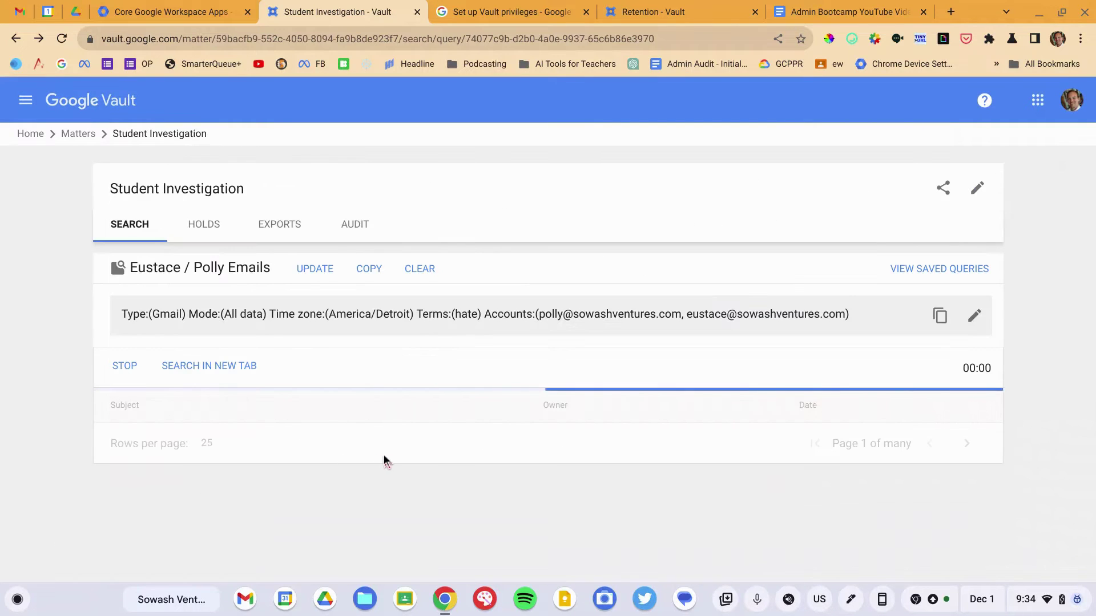
Review the matching emails and open the "Vault Example" message from April 10, 2015 at 7:06 AM.
{"action": "scroll", "coordinate": [383, 454], "scroll_direction": "down", "scroll_amount": 1}
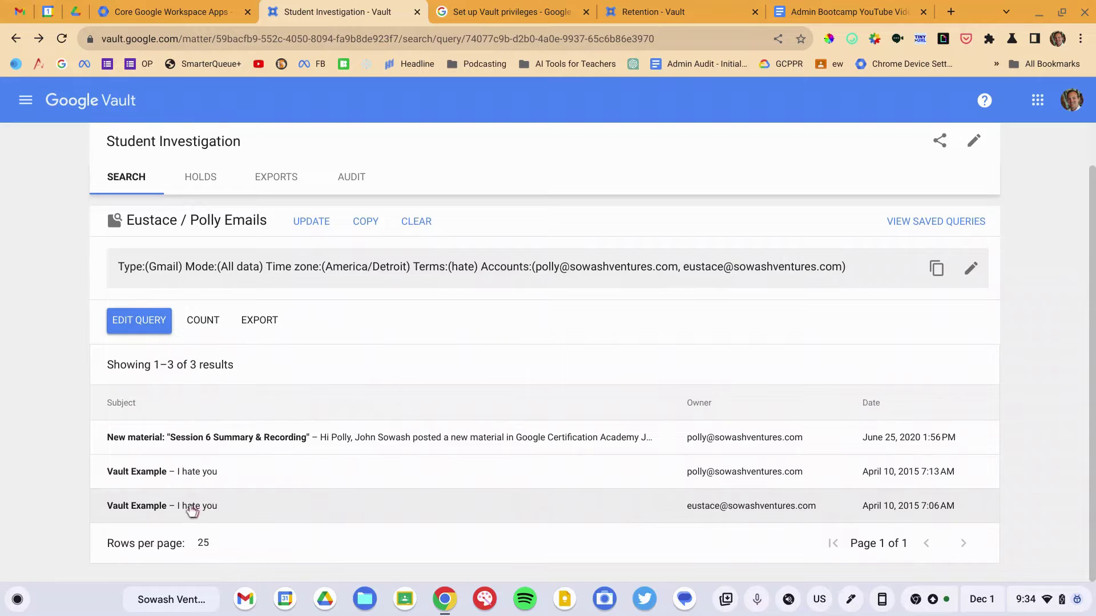
{"action": "scroll", "coordinate": [109, 509], "scroll_direction": "up", "scroll_amount": 5}
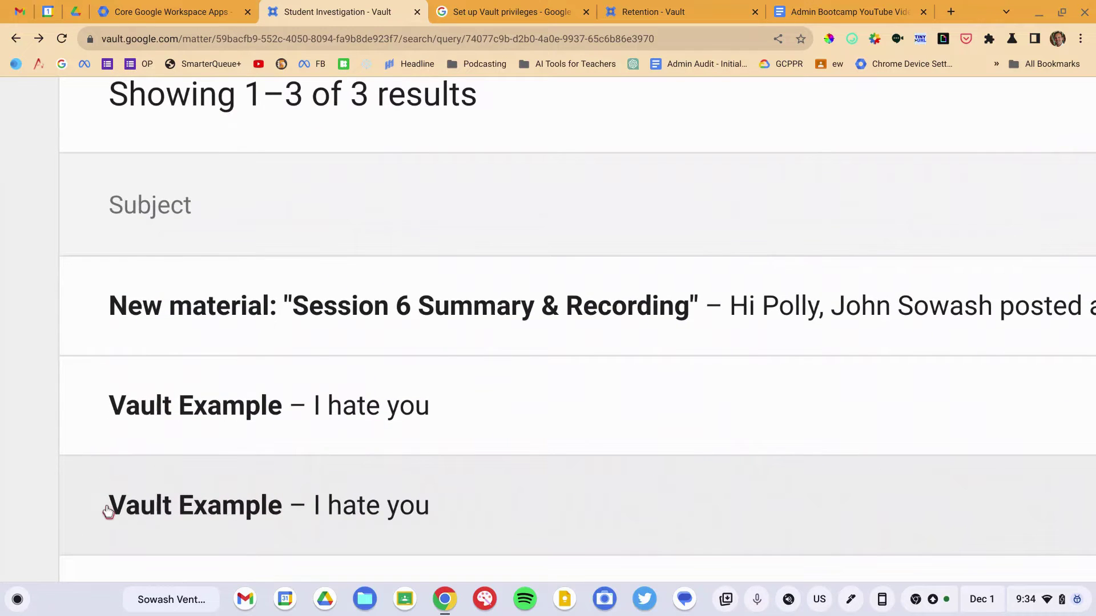
{"action": "scroll", "coordinate": [109, 509], "scroll_direction": "down", "scroll_amount": 5}
{"action": "left_click", "coordinate": [236, 508]}
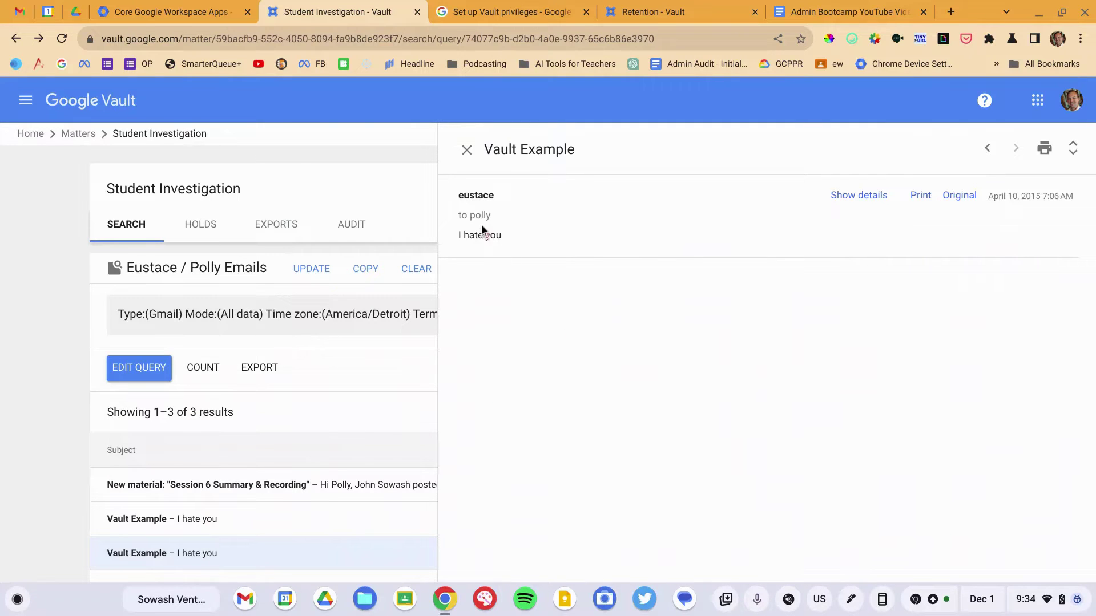
{"action": "scroll", "coordinate": [481, 225], "scroll_direction": "up", "scroll_amount": 5}
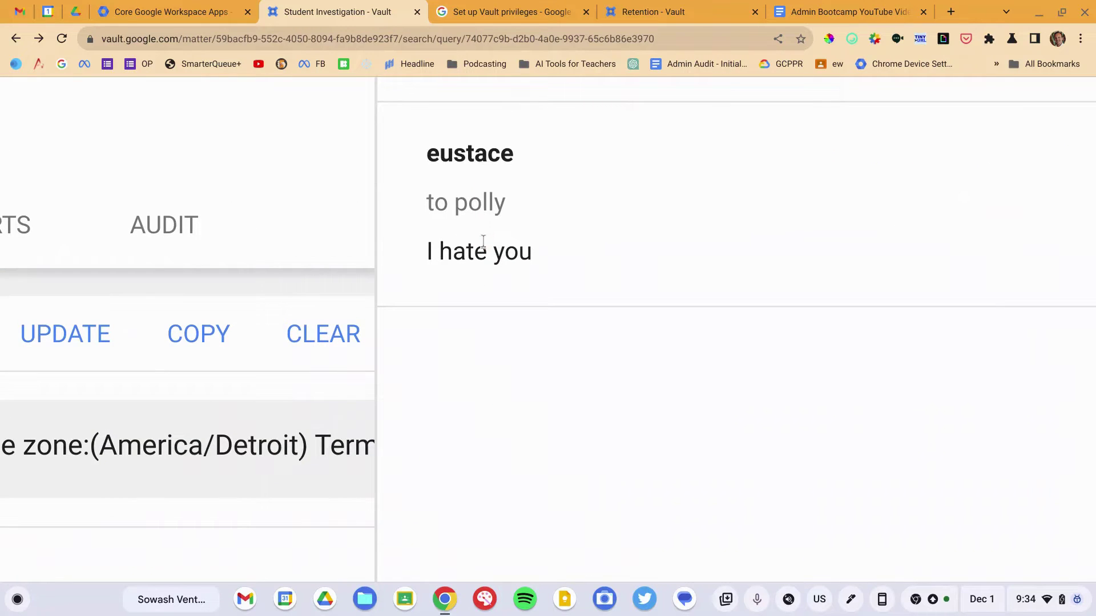
{"action": "scroll", "coordinate": [483, 241], "scroll_direction": "down", "scroll_amount": 5}
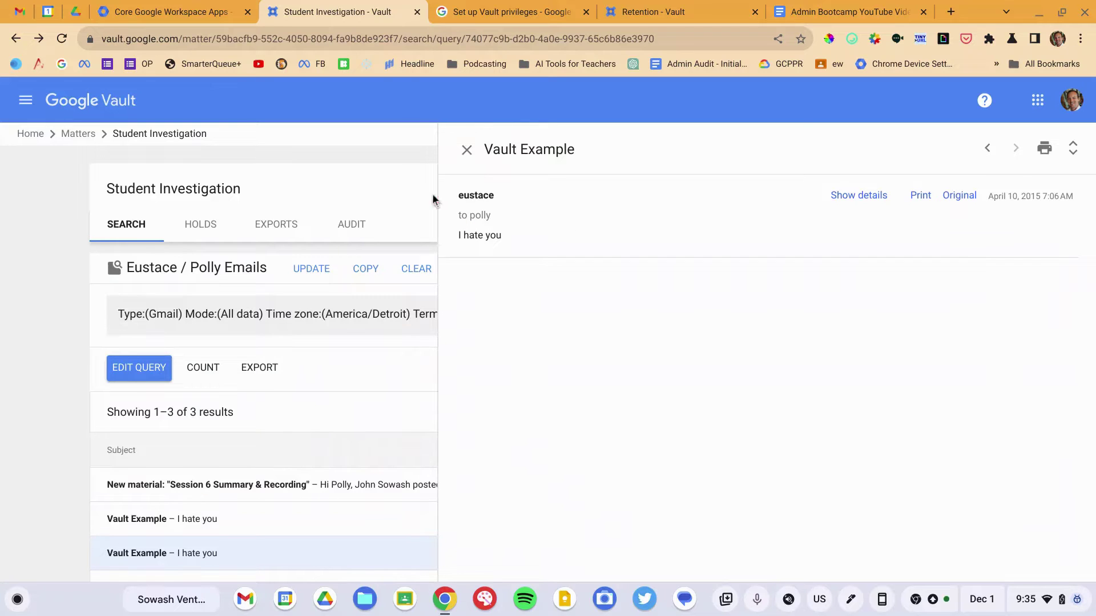
Show the message's details, examine its sender, recipient and system labels, and close the message.
{"action": "left_click", "coordinate": [870, 200]}
{"action": "scroll", "coordinate": [575, 279], "scroll_direction": "up", "scroll_amount": 5}
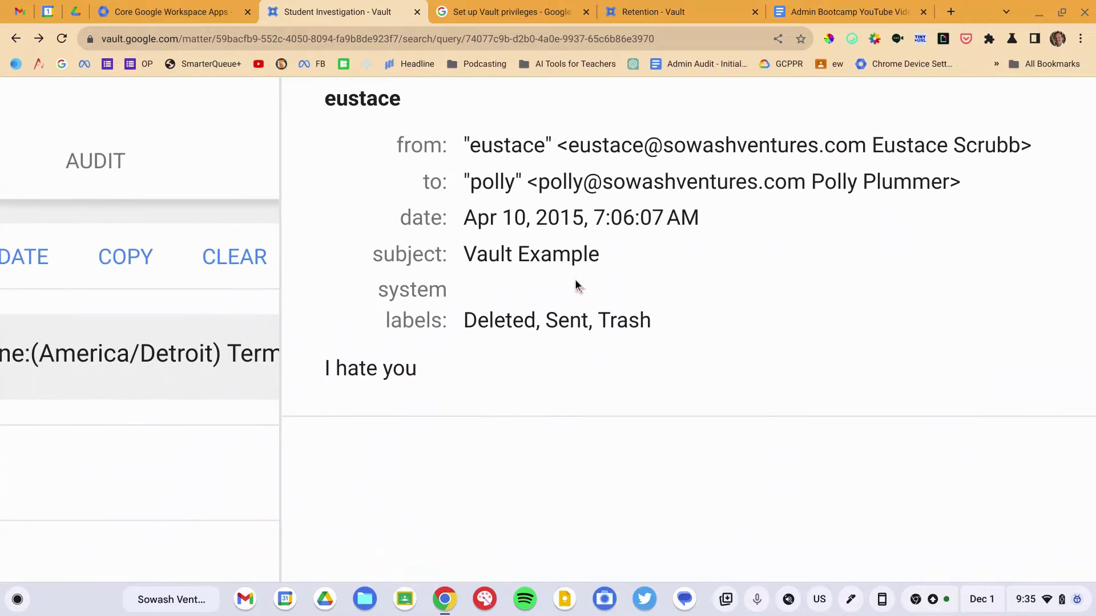
{"action": "left_click_drag", "start_coordinate": [465, 145], "coordinate": [599, 167]}
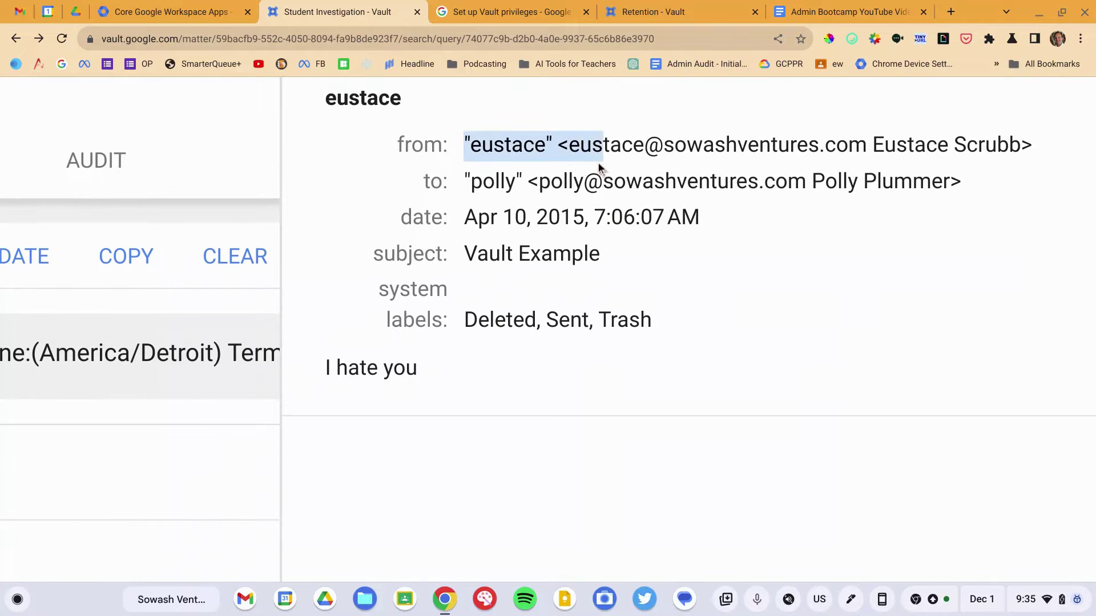
{"action": "left_click_drag", "start_coordinate": [485, 182], "coordinate": [653, 191]}
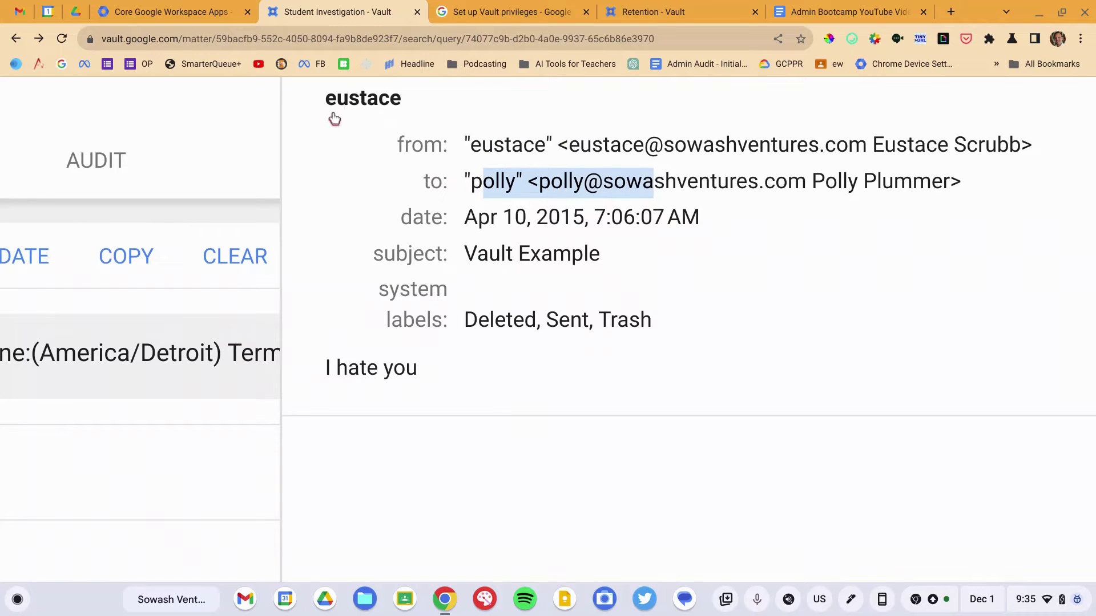
{"action": "double_click", "coordinate": [551, 323]}
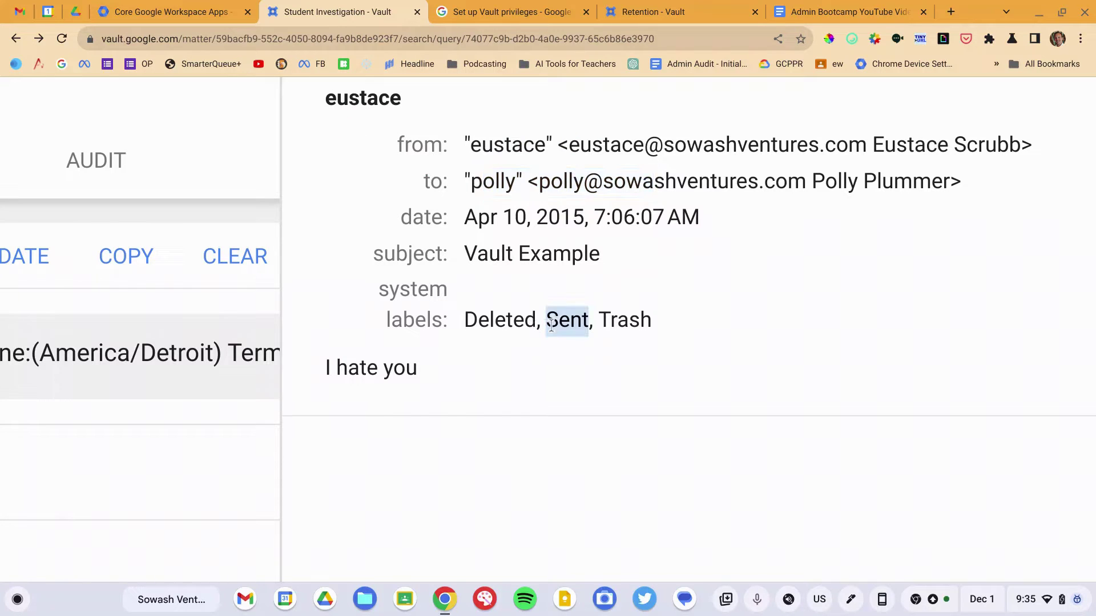
{"action": "double_click", "coordinate": [626, 326]}
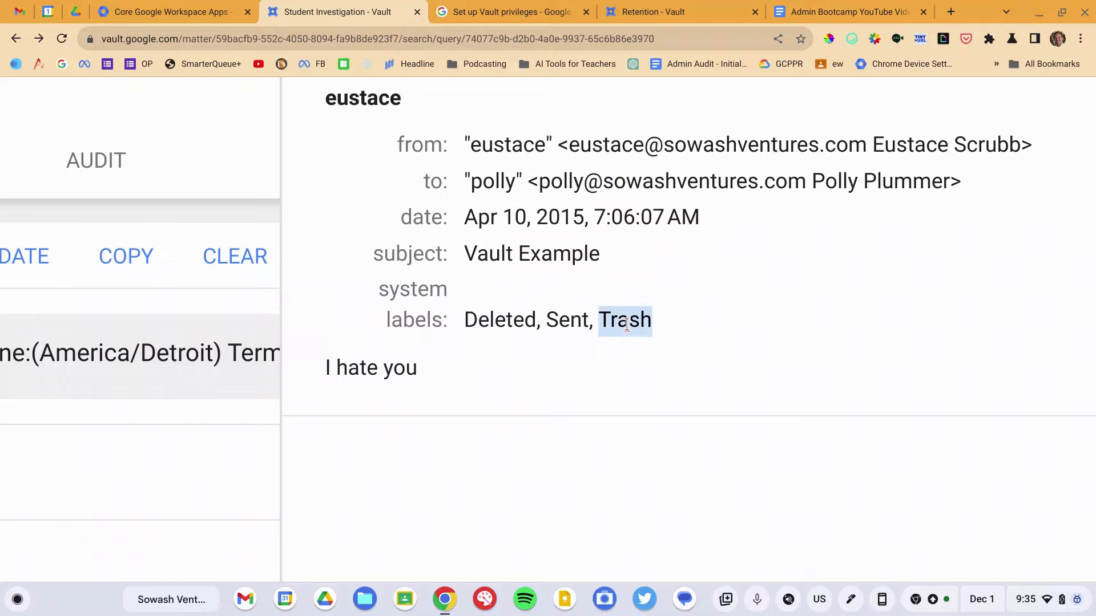
{"action": "double_click", "coordinate": [489, 322]}
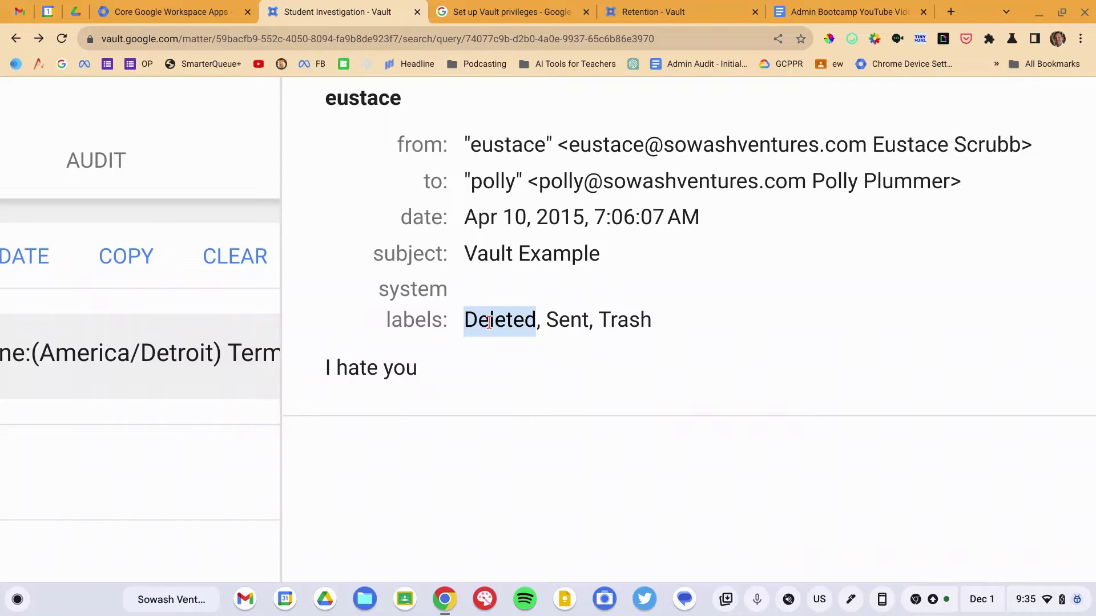
{"action": "key", "text": "ctrl+0"}
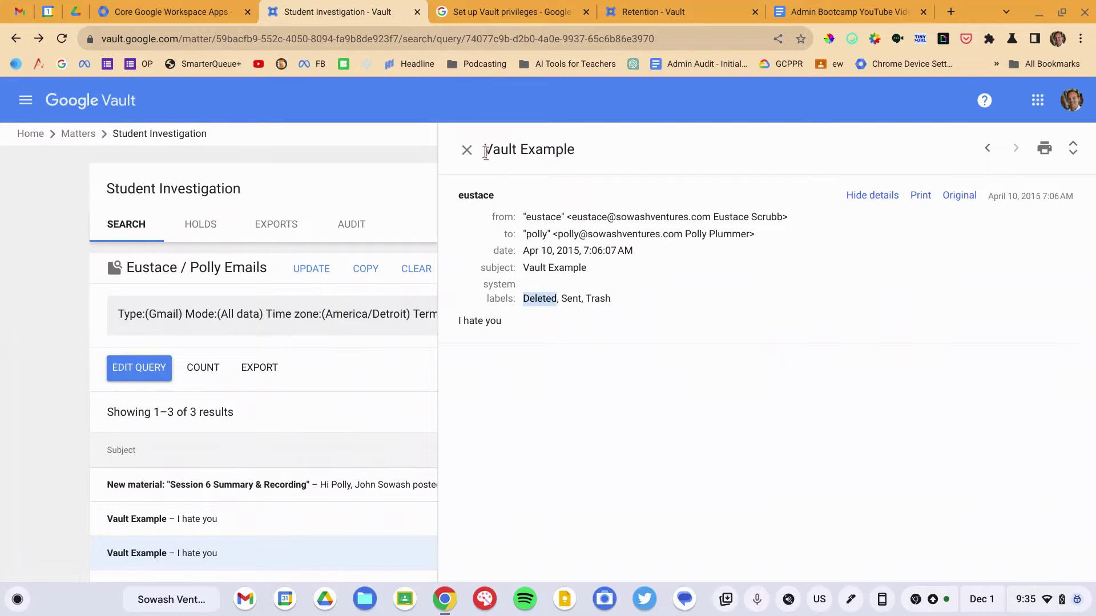
{"action": "left_click", "coordinate": [466, 150]}
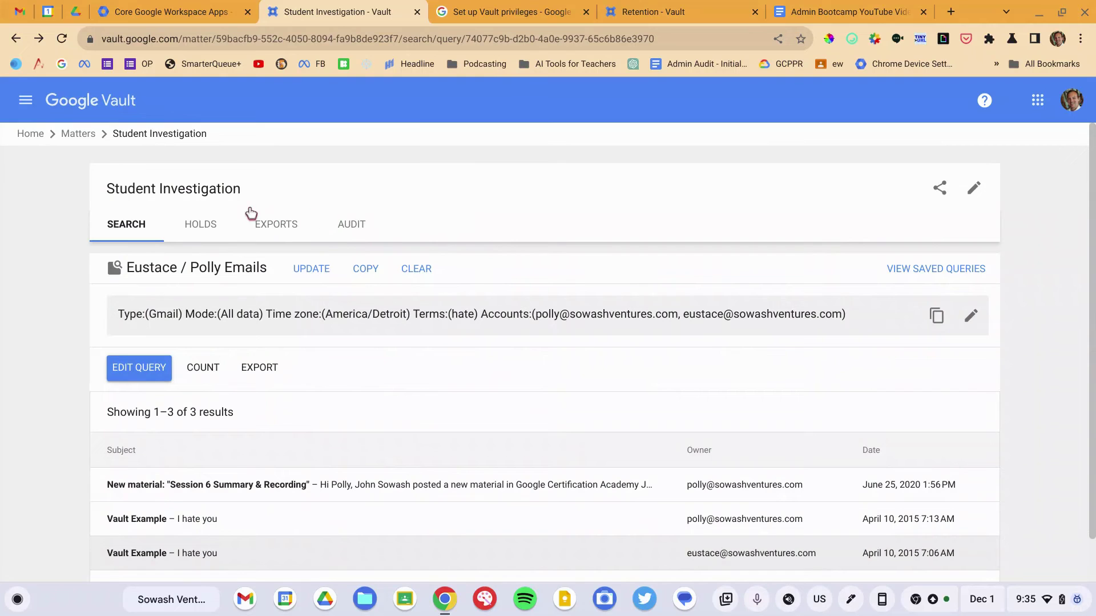
Set up a new search in the matter with Drive as the service and enter both students' account email addresses.
{"action": "left_click", "coordinate": [127, 228]}
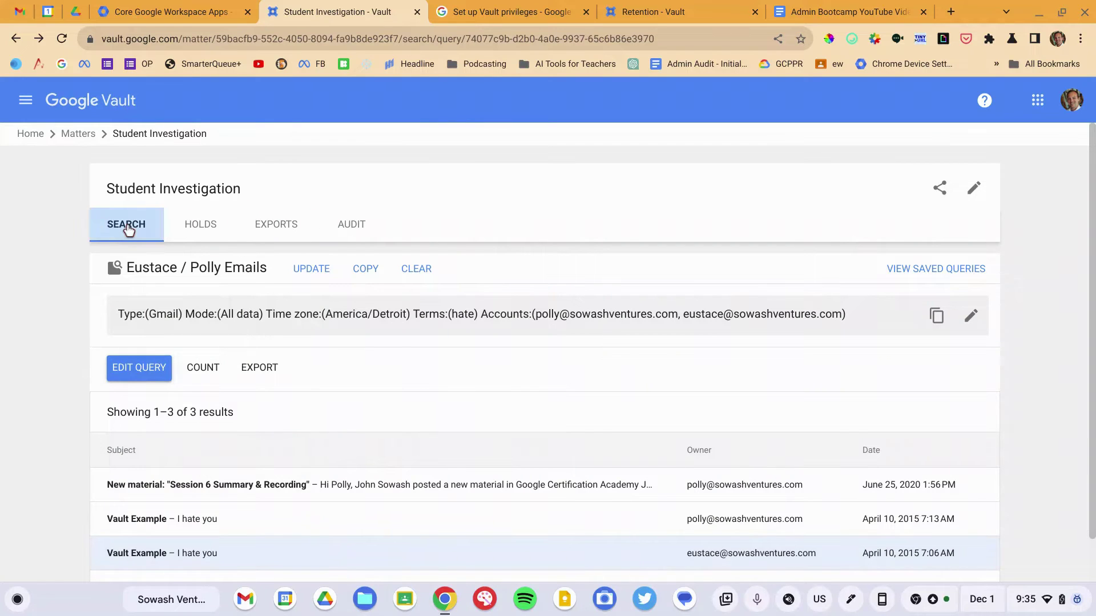
{"action": "left_click", "coordinate": [122, 321]}
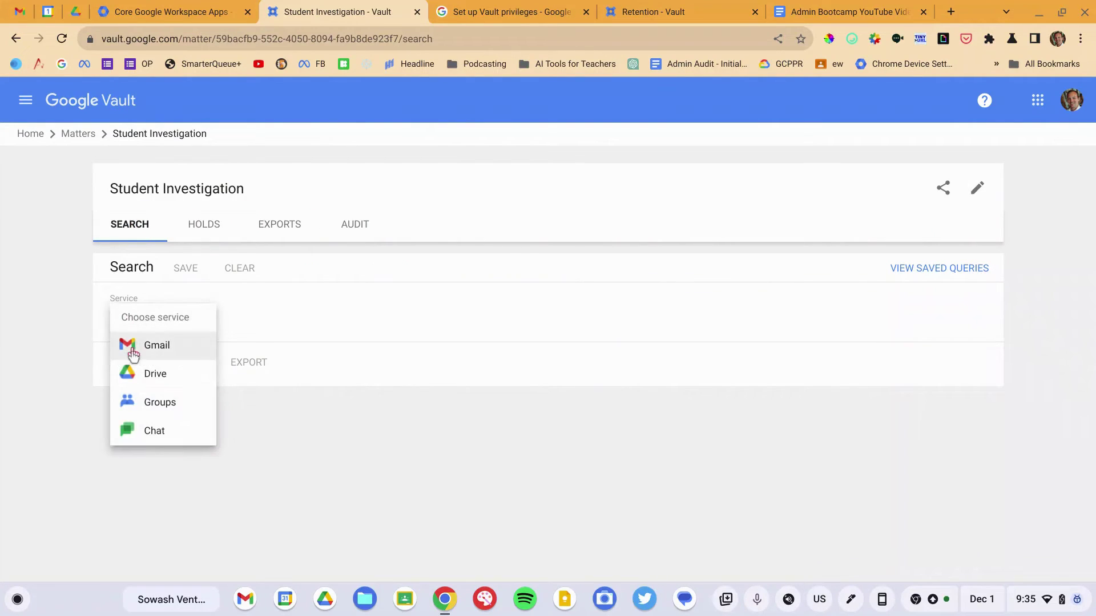
{"action": "left_click", "coordinate": [132, 376]}
{"action": "scroll", "coordinate": [131, 382], "scroll_direction": "down", "scroll_amount": 2}
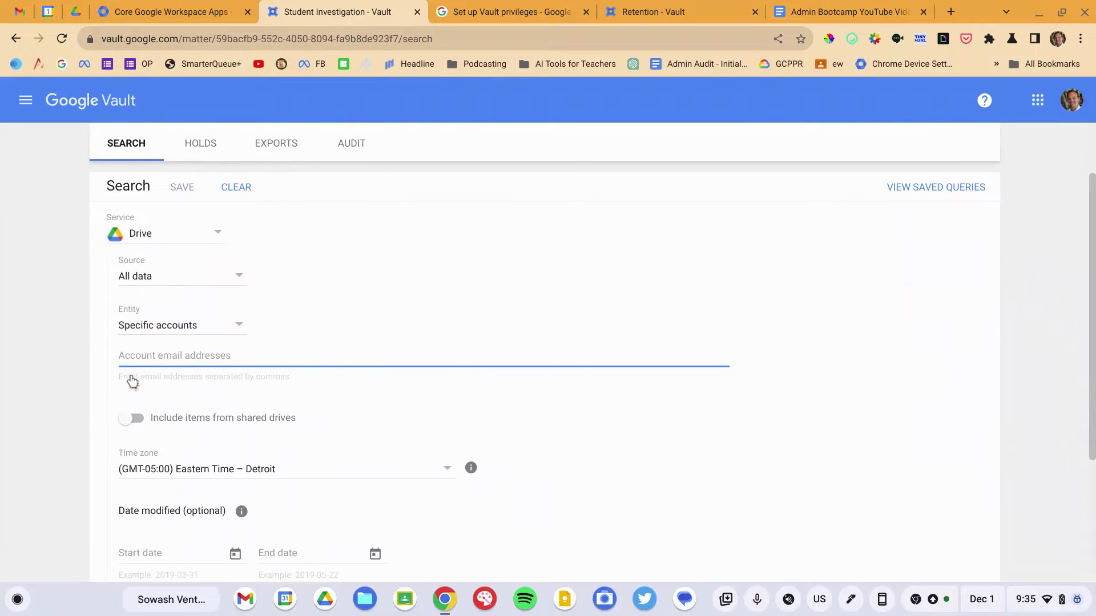
{"action": "type", "text": "es"}
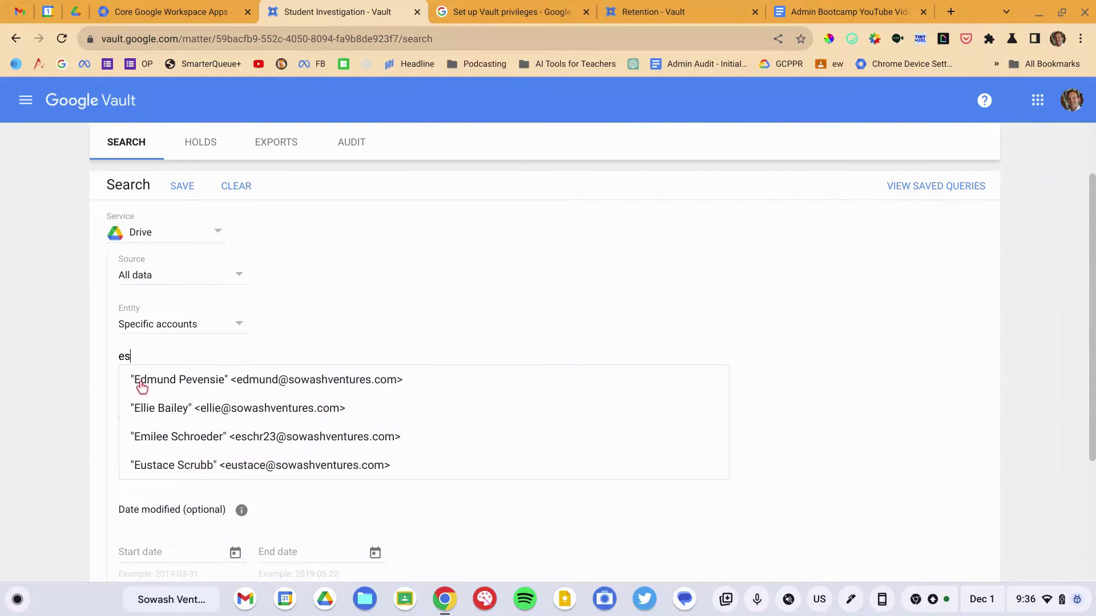
{"action": "key", "text": "BackSpace"}
{"action": "type", "text": "us"}
{"action": "left_click", "coordinate": [161, 393]}
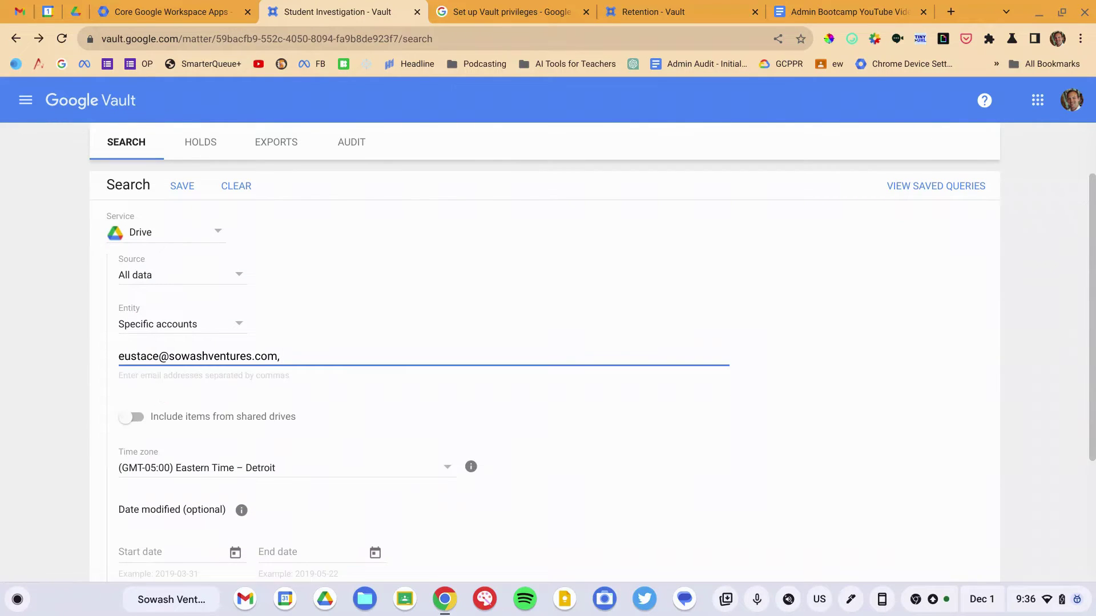
{"action": "type", "text": "polly"}
{"action": "left_click", "coordinate": [162, 388]}
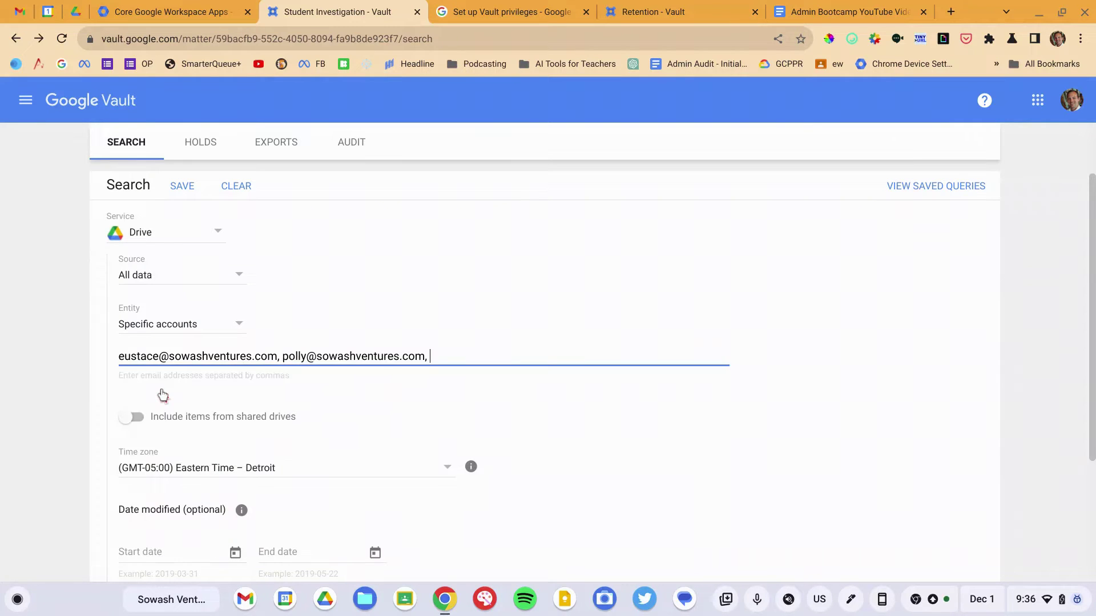
Add the query term "hate" to the Drive search and run it.
{"action": "scroll", "coordinate": [162, 393], "scroll_direction": "down", "scroll_amount": 3}
{"action": "left_click", "coordinate": [145, 462]}
{"action": "type", "text": "hate"}
{"action": "scroll", "coordinate": [145, 463], "scroll_direction": "down", "scroll_amount": 1}
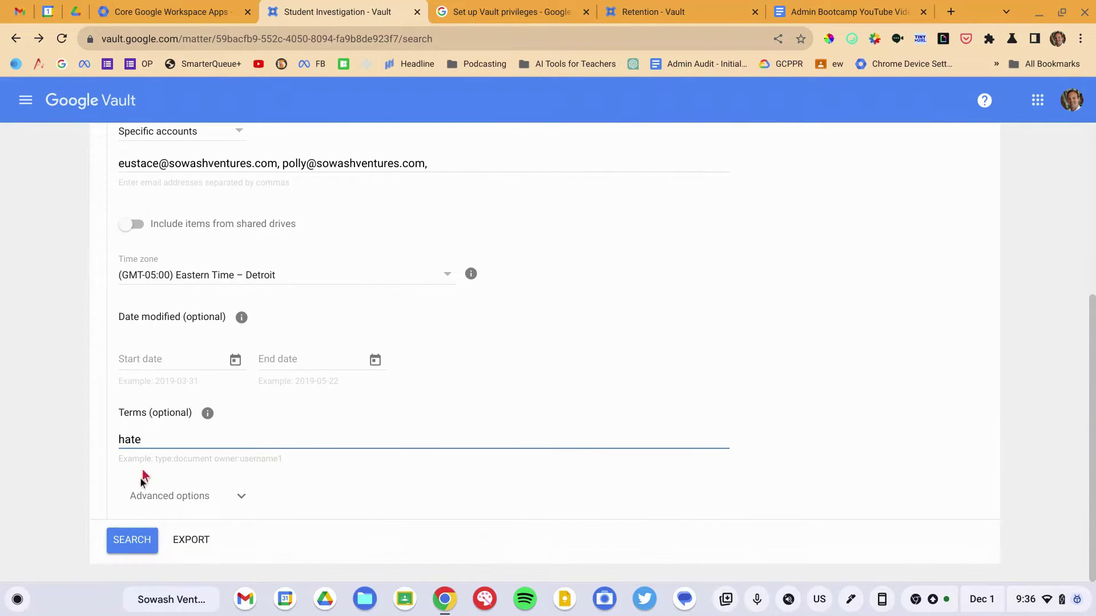
{"action": "left_click", "coordinate": [138, 540]}
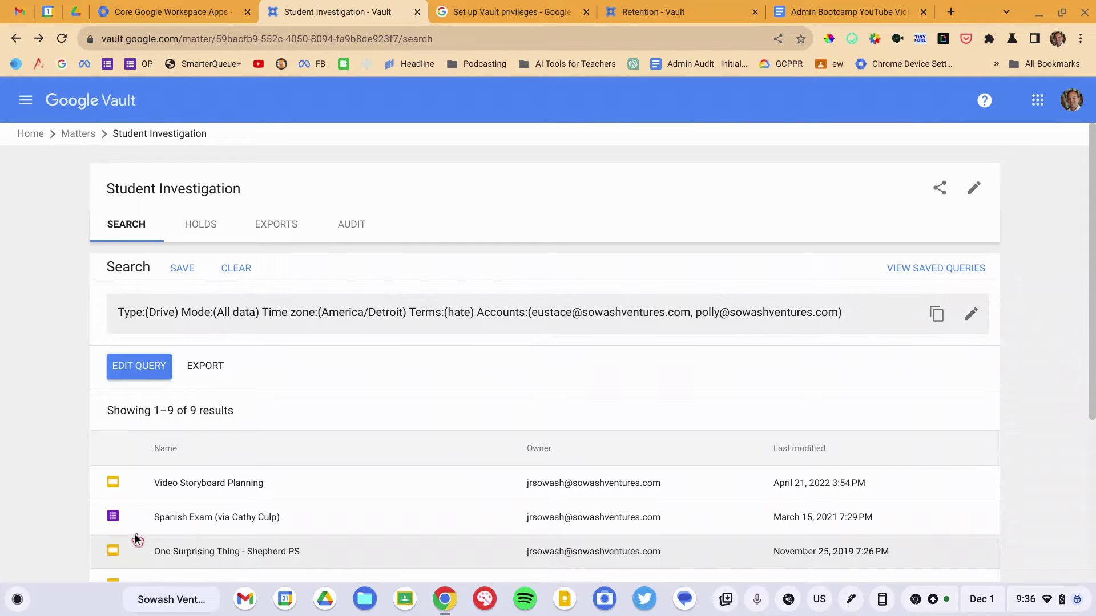
Look through the Drive files found and open "One Surprising Thing - Shepherd PS" to review it.
{"action": "scroll", "coordinate": [136, 537], "scroll_direction": "down", "scroll_amount": 5}
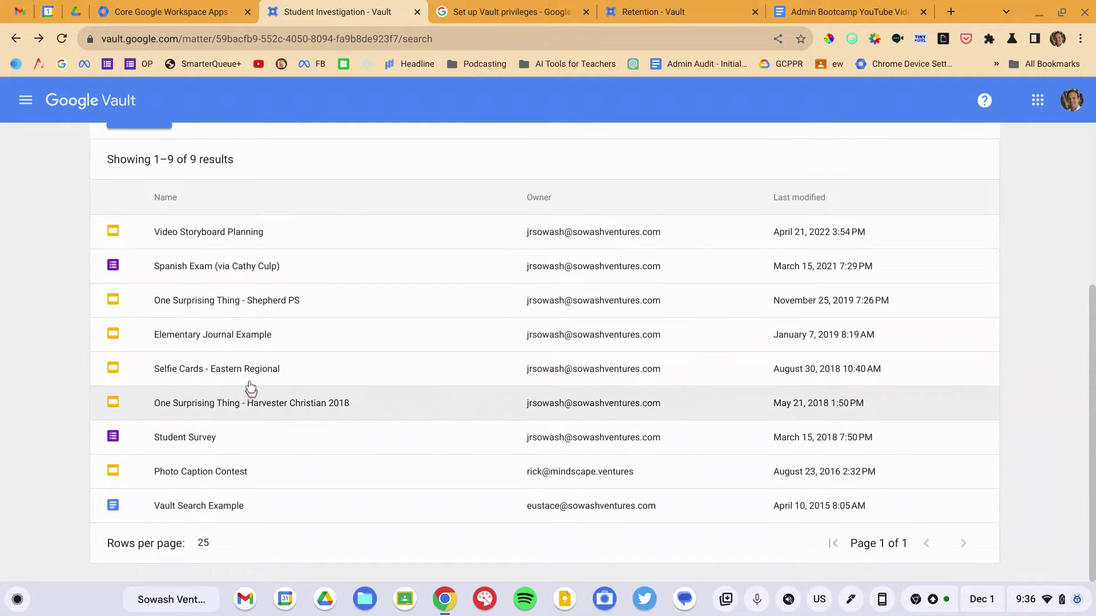
{"action": "scroll", "coordinate": [200, 531], "scroll_direction": "up", "scroll_amount": 1}
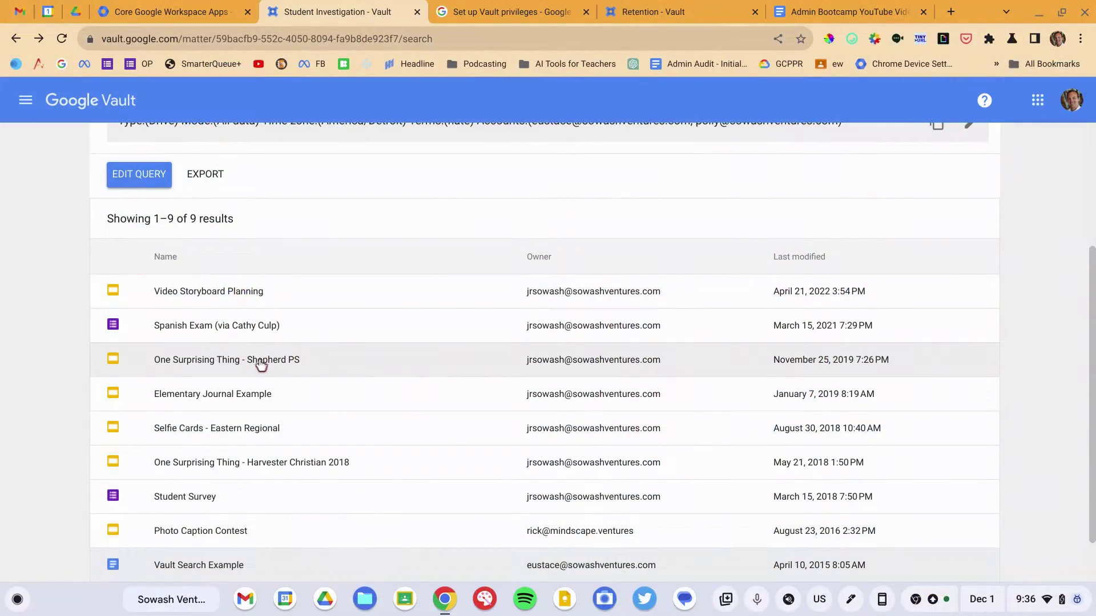
{"action": "left_click", "coordinate": [261, 363]}
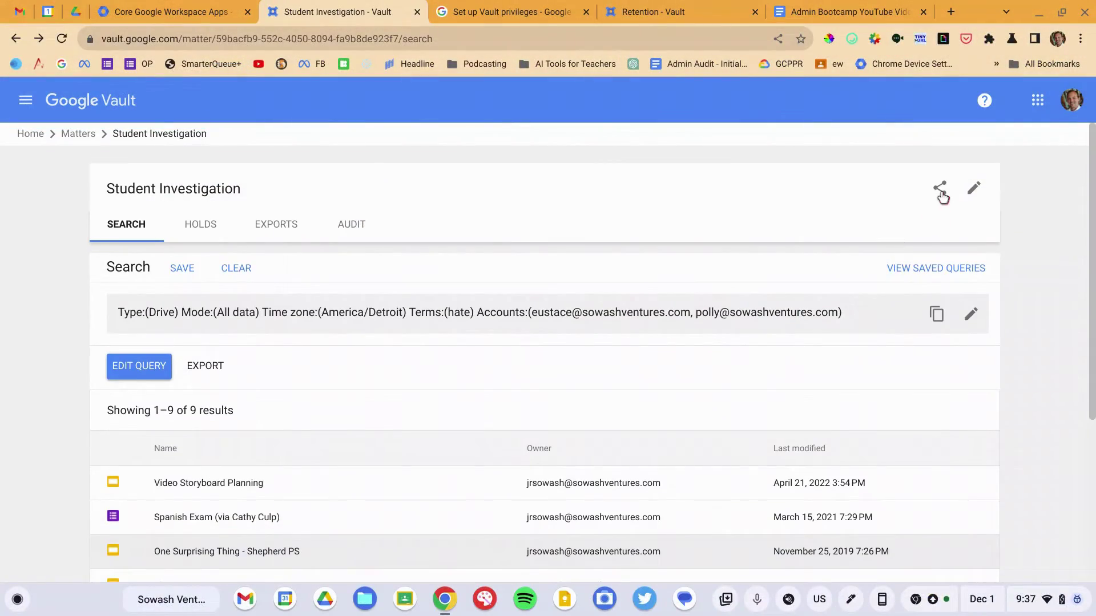
{"action": "scroll", "coordinate": [943, 197], "scroll_direction": "up", "scroll_amount": 5}
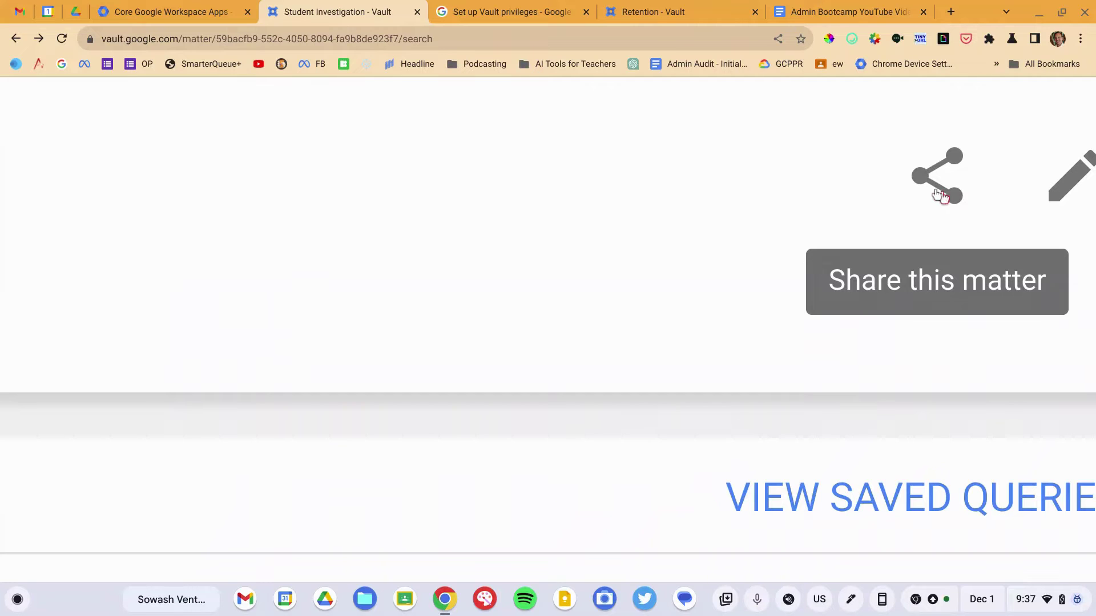
Save the current Drive query in the matter under the name "drive search".
{"action": "scroll", "coordinate": [943, 197], "scroll_direction": "down", "scroll_amount": 5}
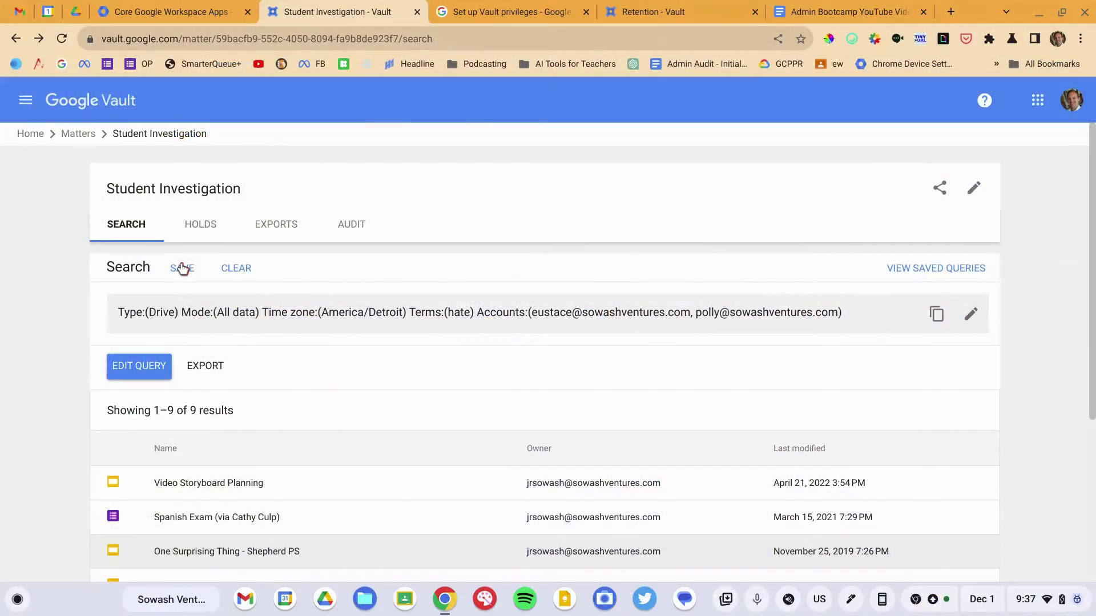
{"action": "left_click", "coordinate": [181, 268]}
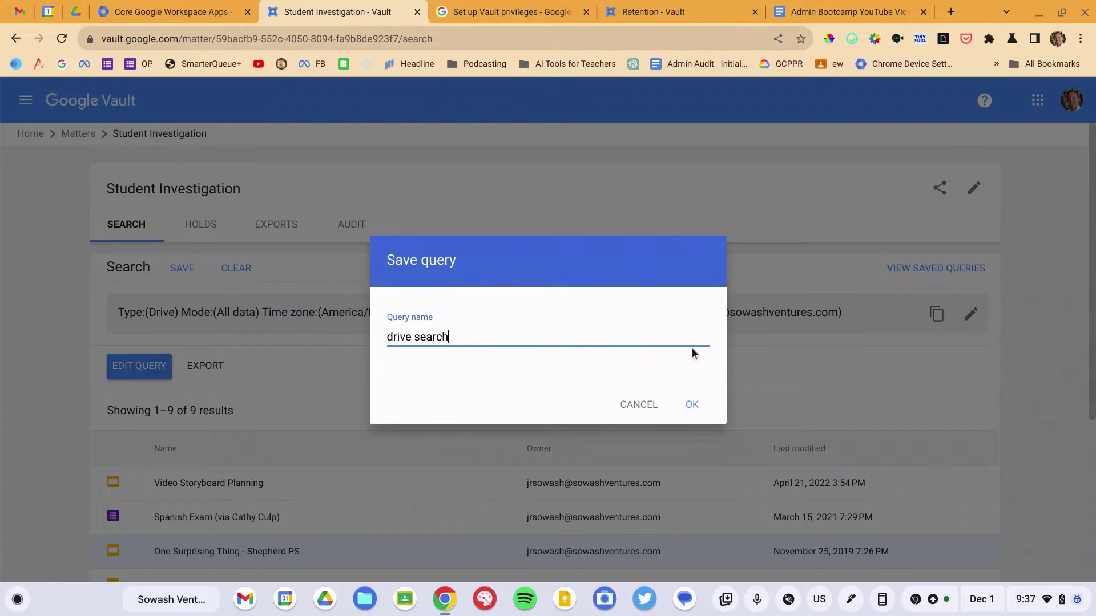
{"action": "left_click", "coordinate": [690, 405]}
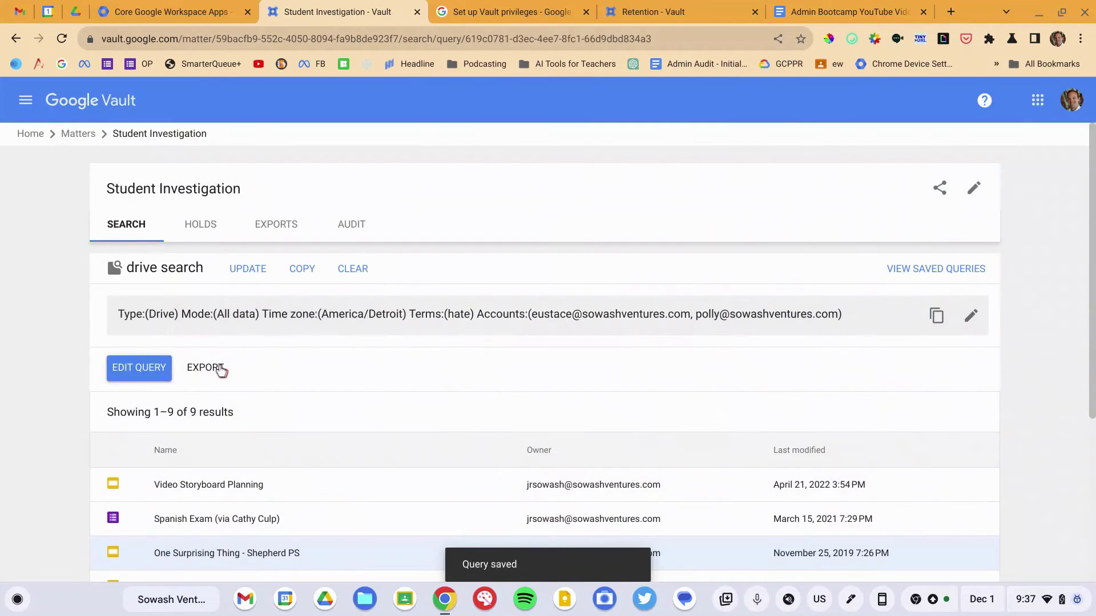
Export the Drive search results as "drive data" with no data region preference, and view the export in progress.
{"action": "left_click", "coordinate": [221, 369]}
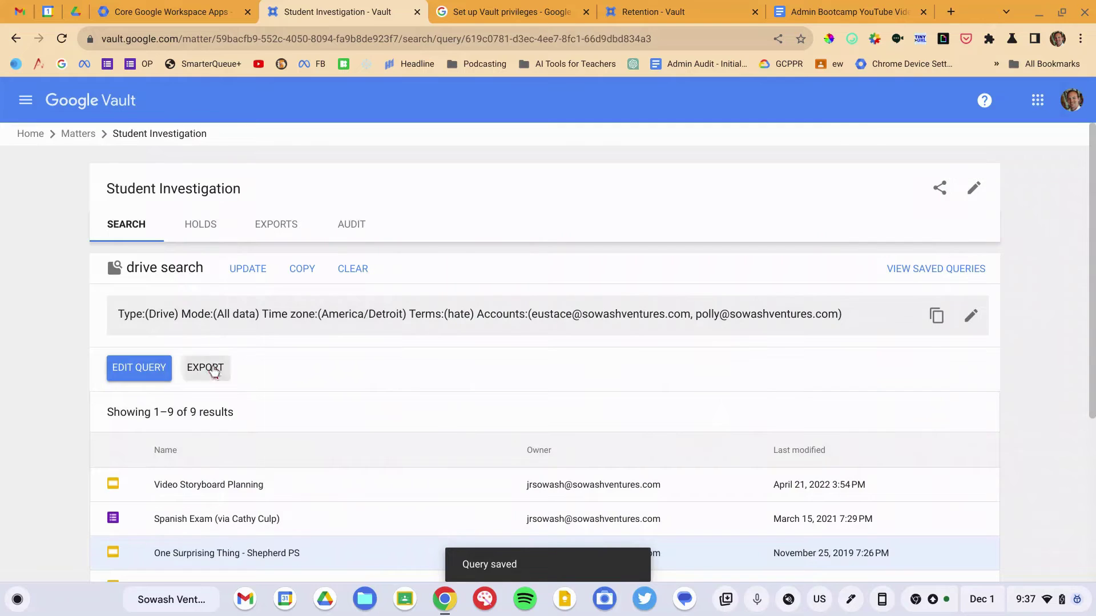
{"action": "type", "text": "drive data"}
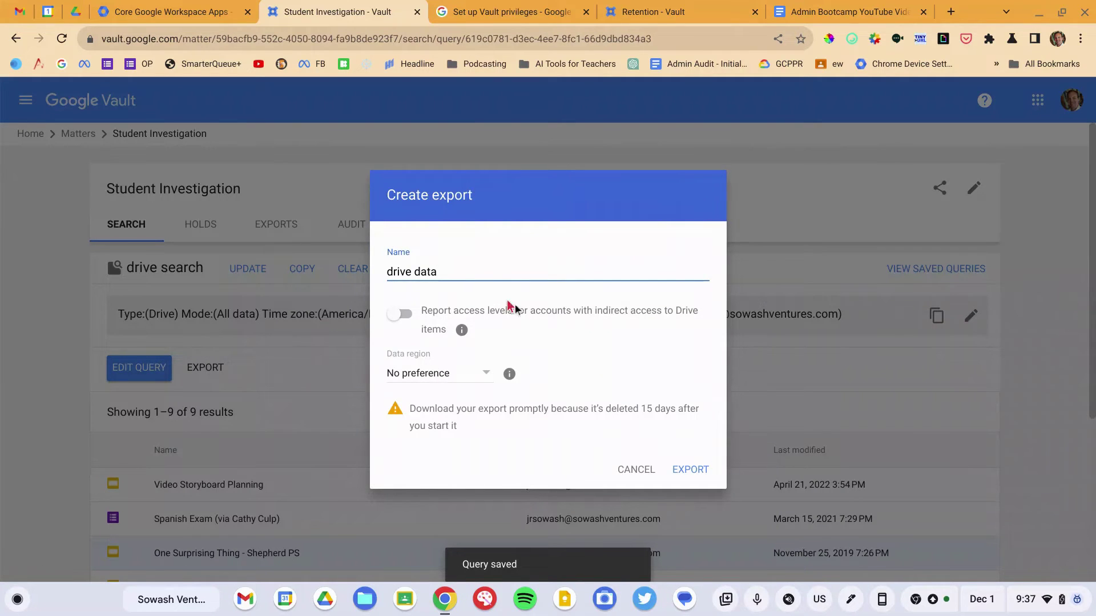
{"action": "left_click", "coordinate": [464, 373]}
{"action": "left_click", "coordinate": [548, 361]}
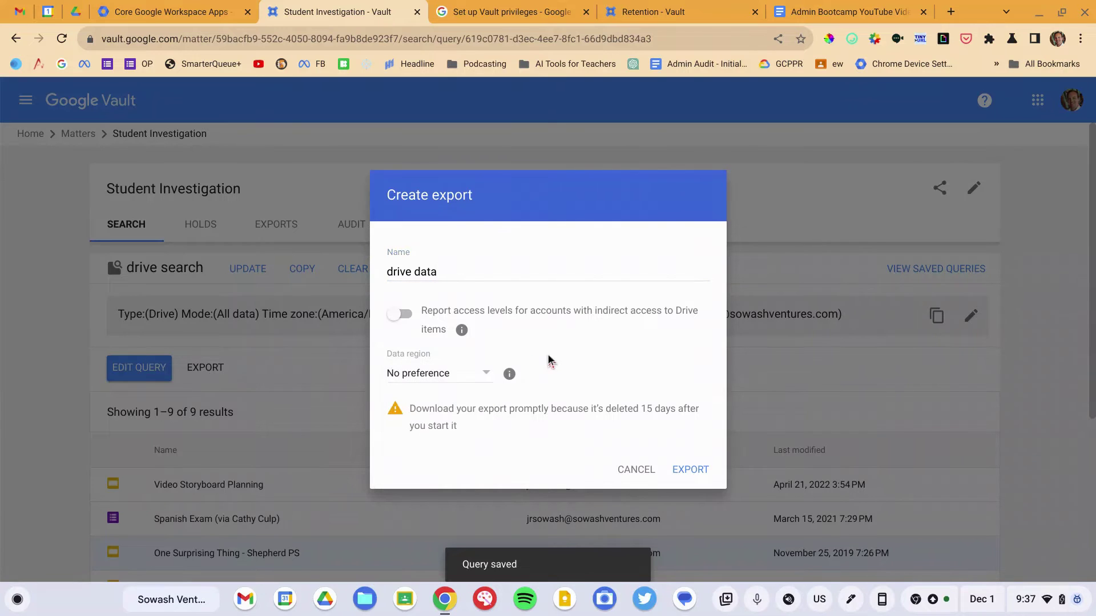
{"action": "left_click", "coordinate": [701, 467]}
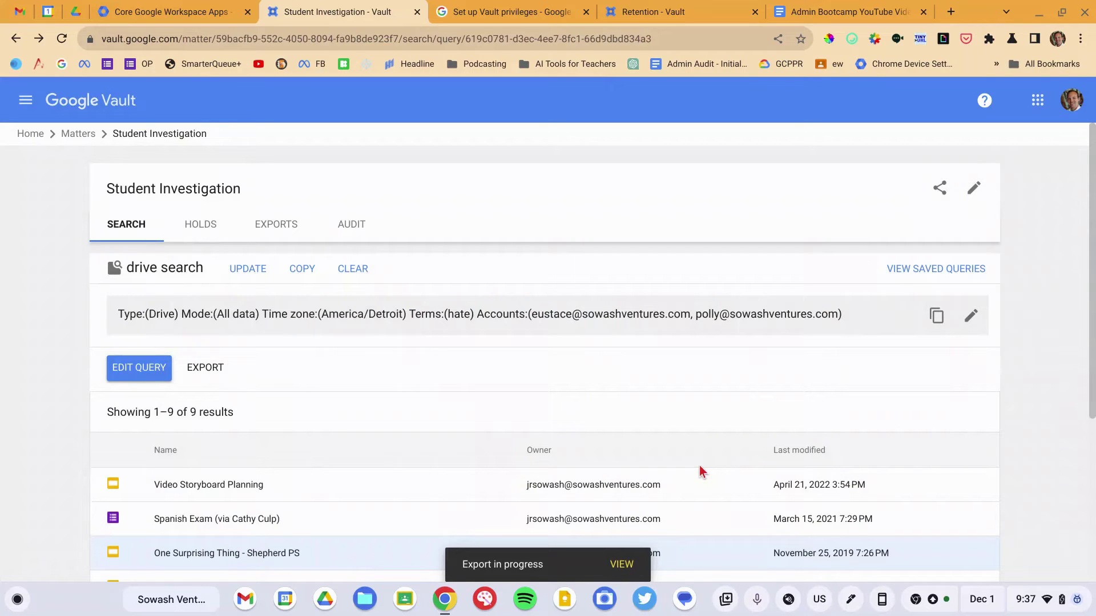
{"action": "left_click", "coordinate": [622, 565]}
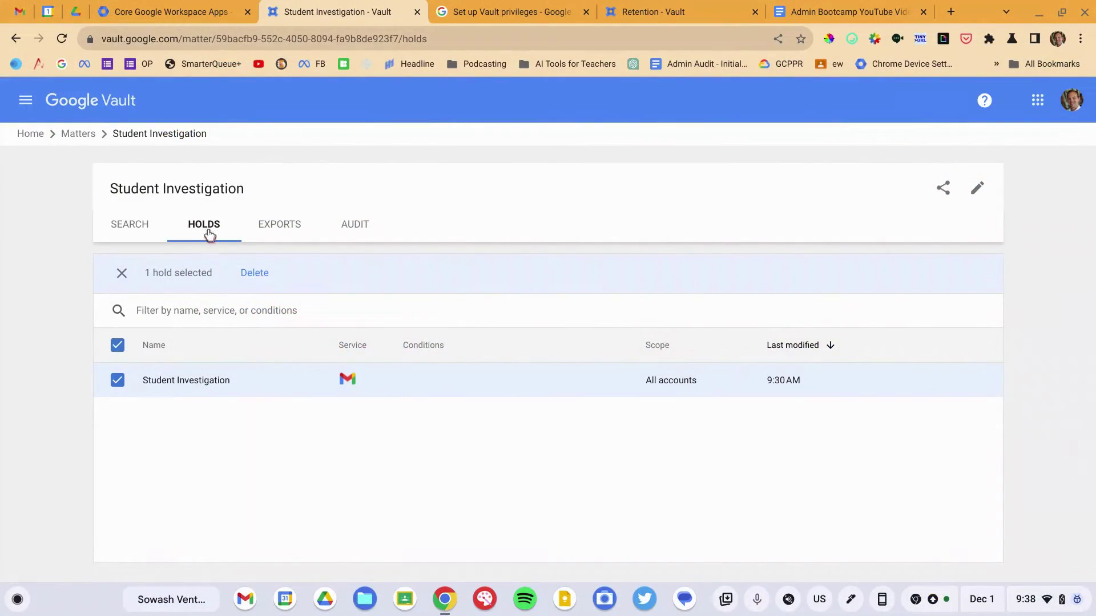
Delete the selected Student Investigation Gmail hold from the matter.
{"action": "scroll", "coordinate": [201, 226], "scroll_direction": "up", "scroll_amount": 3}
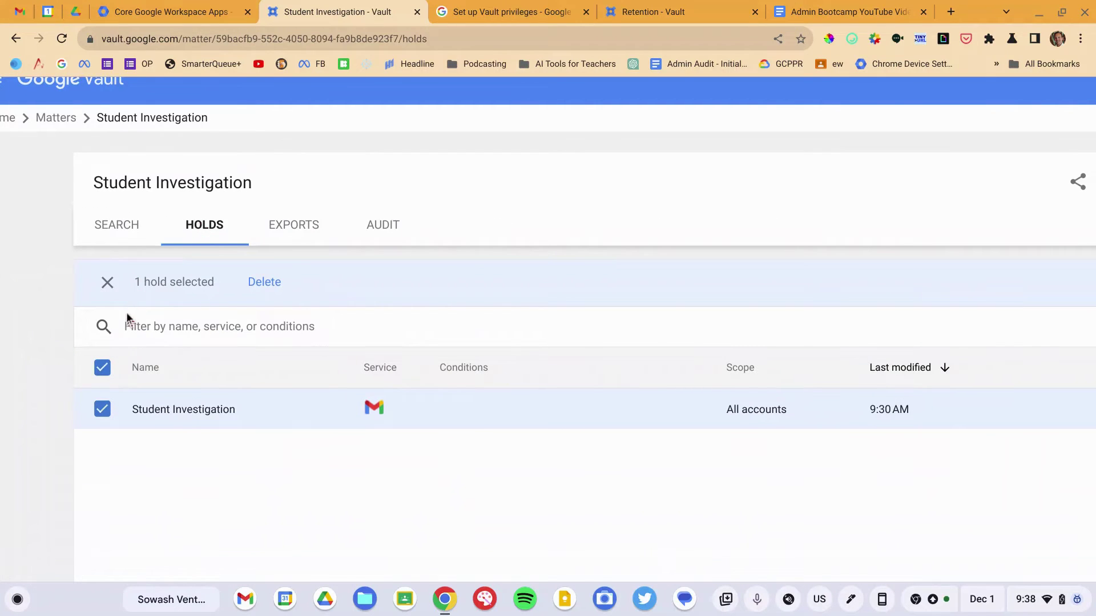
{"action": "left_click", "coordinate": [269, 283]}
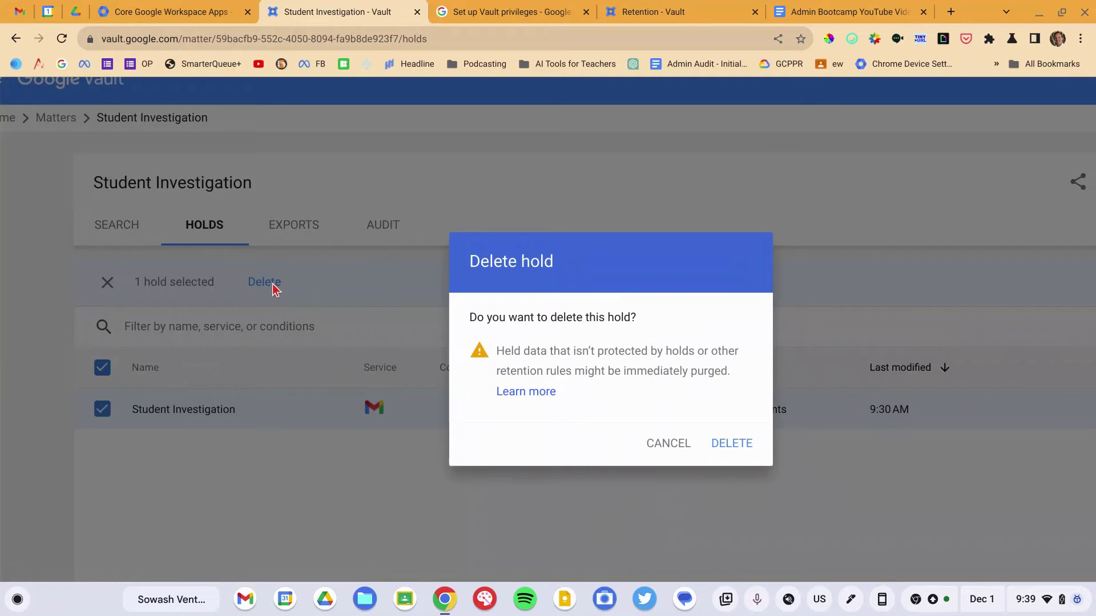
{"action": "left_click", "coordinate": [727, 443]}
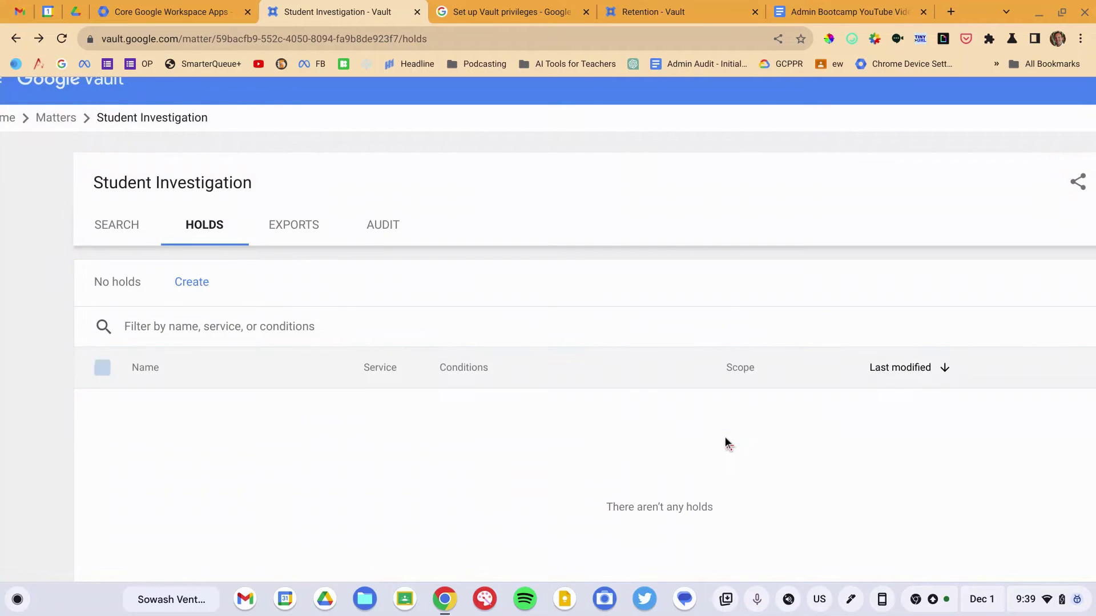
Leave the search for the list of matters and close the Student Investigation matter.
{"action": "left_click", "coordinate": [109, 234]}
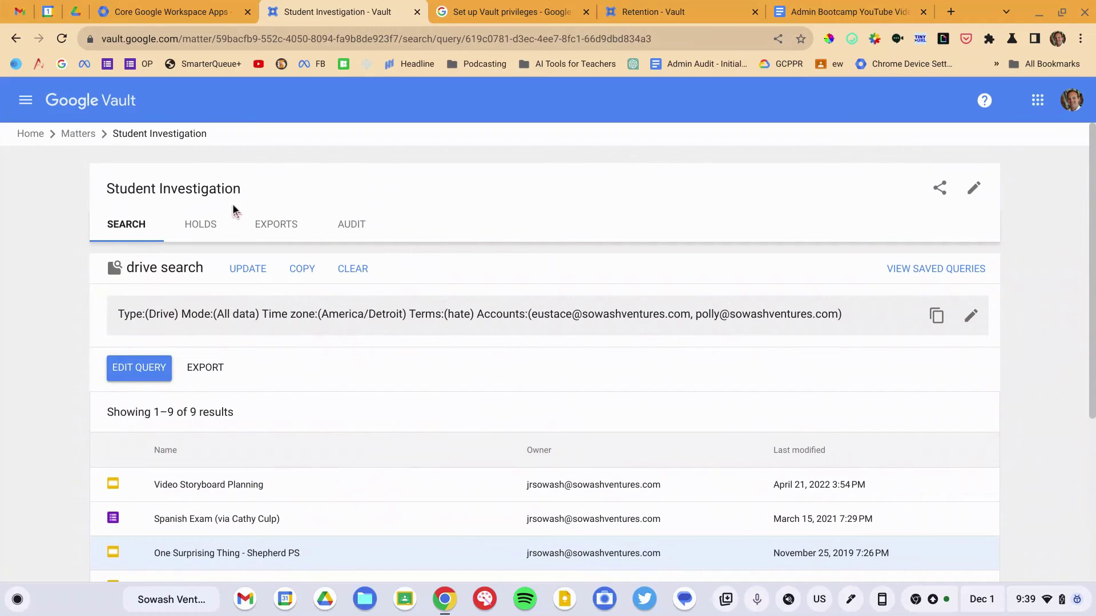
{"action": "left_click", "coordinate": [71, 136]}
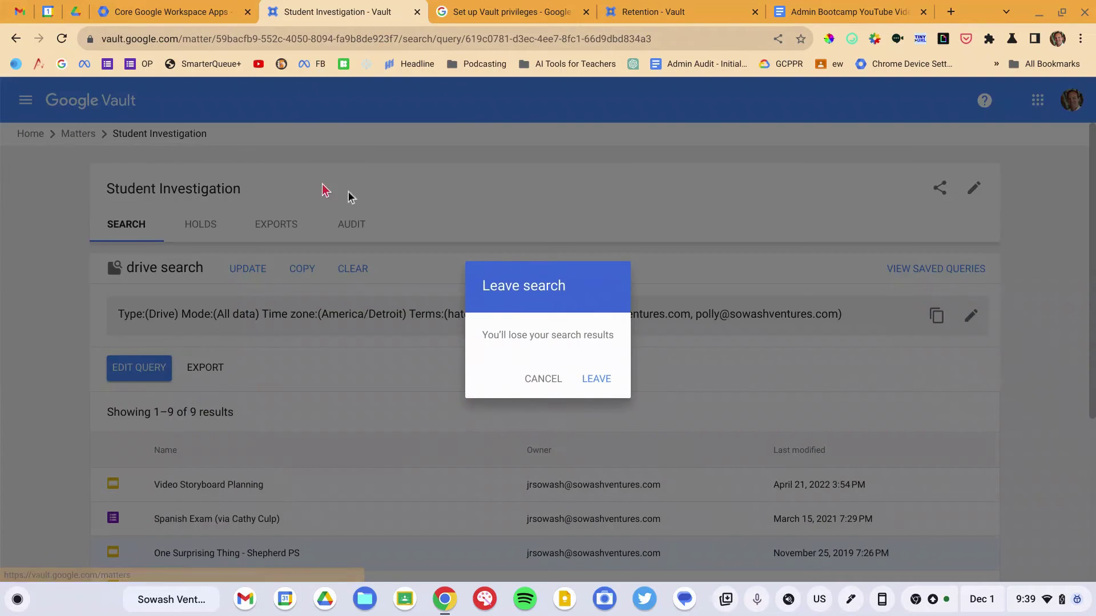
{"action": "left_click", "coordinate": [608, 381]}
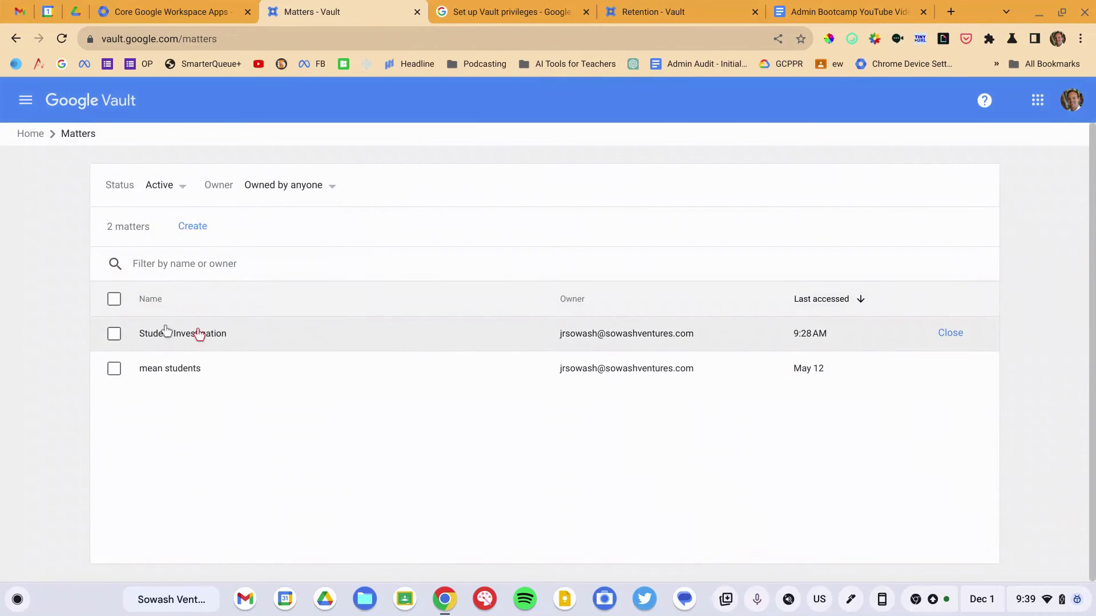
{"action": "left_click", "coordinate": [114, 335]}
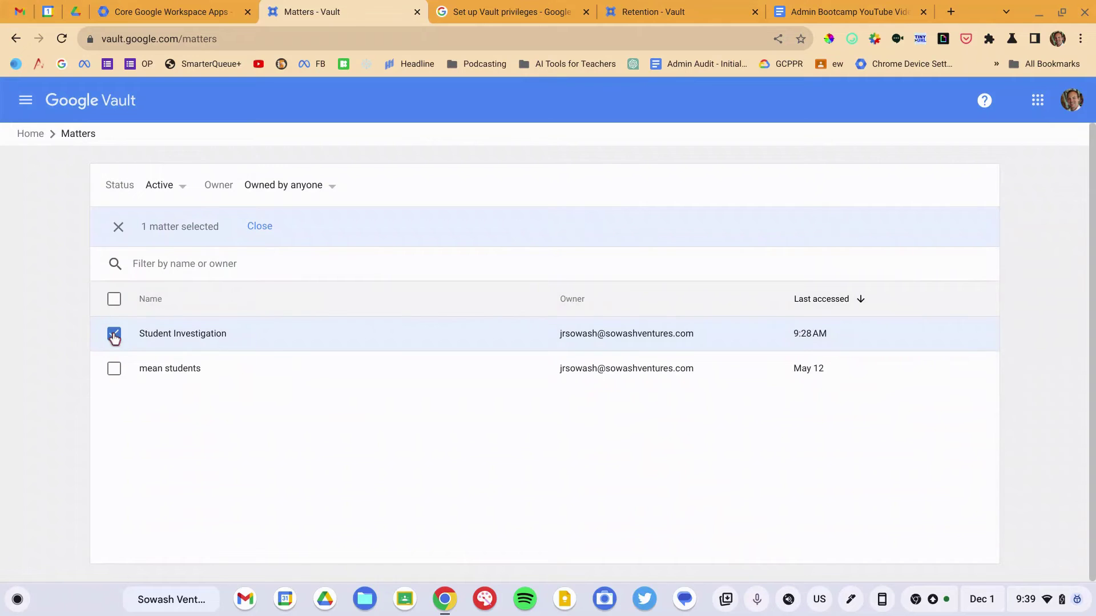
{"action": "left_click", "coordinate": [261, 226]}
{"action": "left_click", "coordinate": [582, 379]}
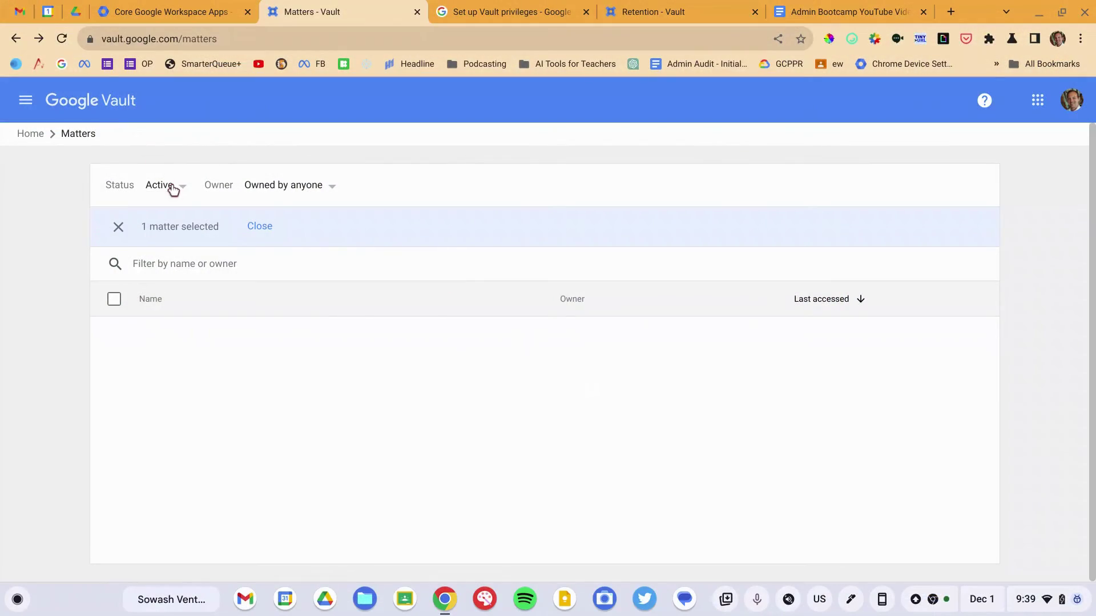
Filter the matters by the Closed status and look through the closed matters.
{"action": "left_click", "coordinate": [170, 186]}
{"action": "left_click", "coordinate": [164, 217]}
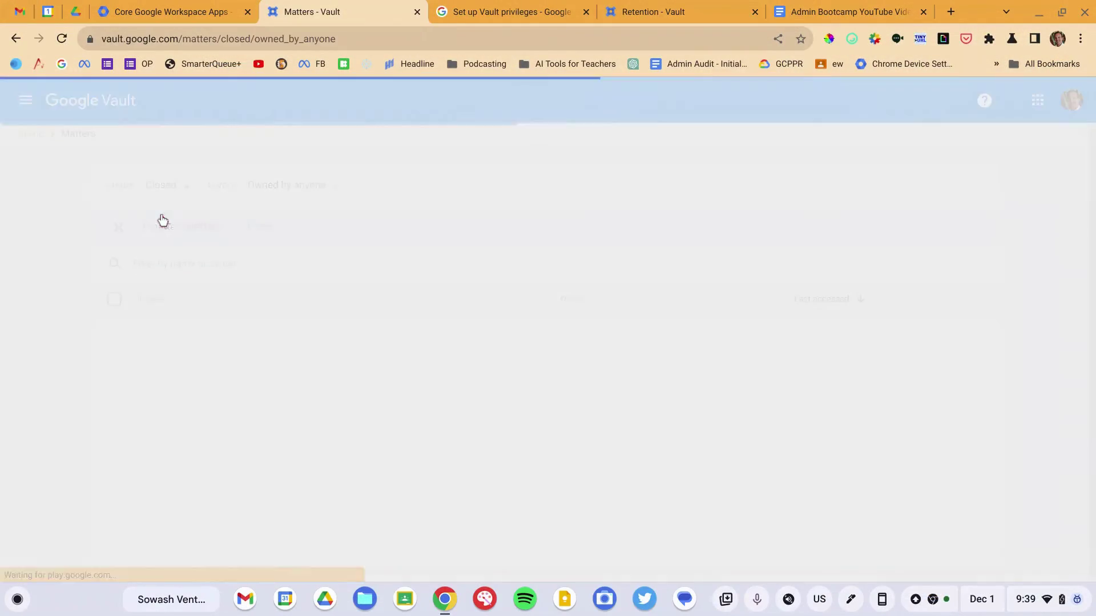
{"action": "scroll", "coordinate": [328, 445], "scroll_direction": "down", "scroll_amount": 1}
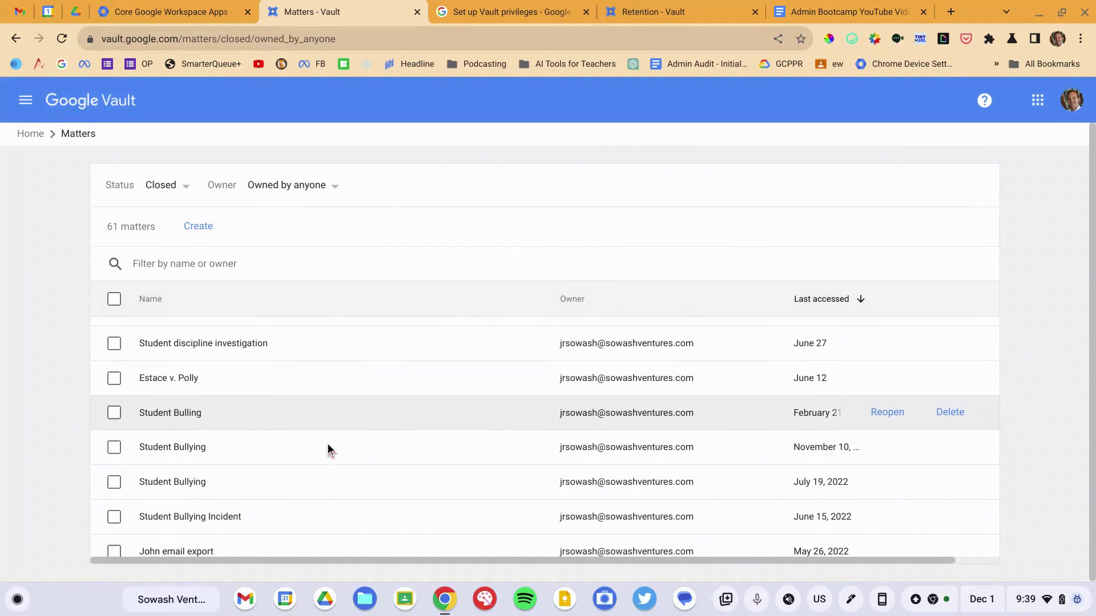
{"action": "scroll", "coordinate": [327, 443], "scroll_direction": "up", "scroll_amount": 1}
{"action": "scroll", "coordinate": [328, 444], "scroll_direction": "down", "scroll_amount": 5}
{"action": "scroll", "coordinate": [328, 444], "scroll_direction": "up", "scroll_amount": 5}
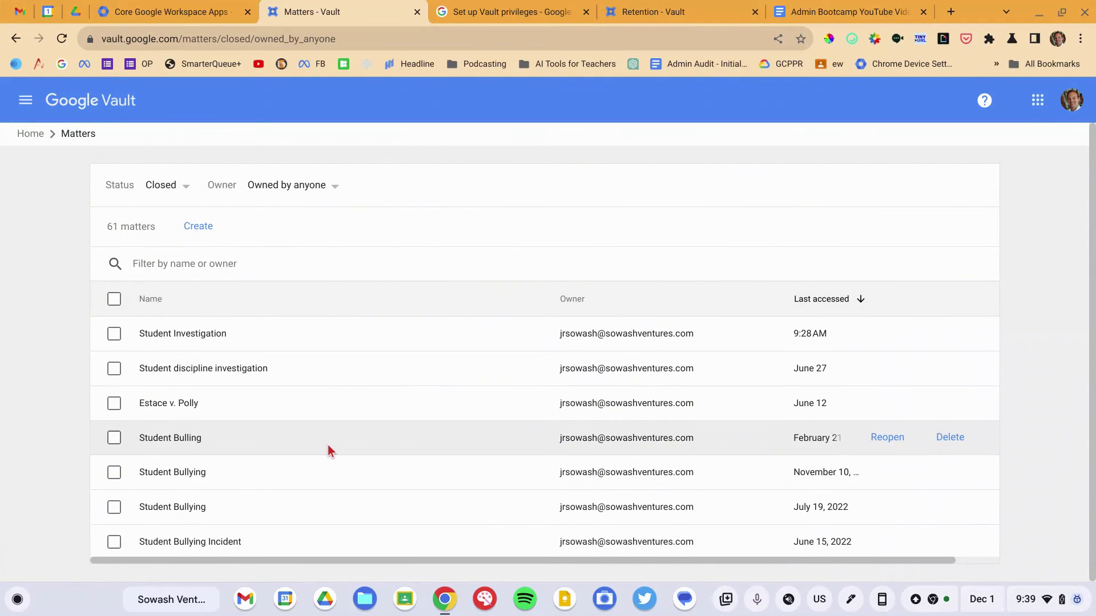
Go to Vault's Reports from the home page and examine the audit report's date, user and action type options.
{"action": "left_click", "coordinate": [31, 133]}
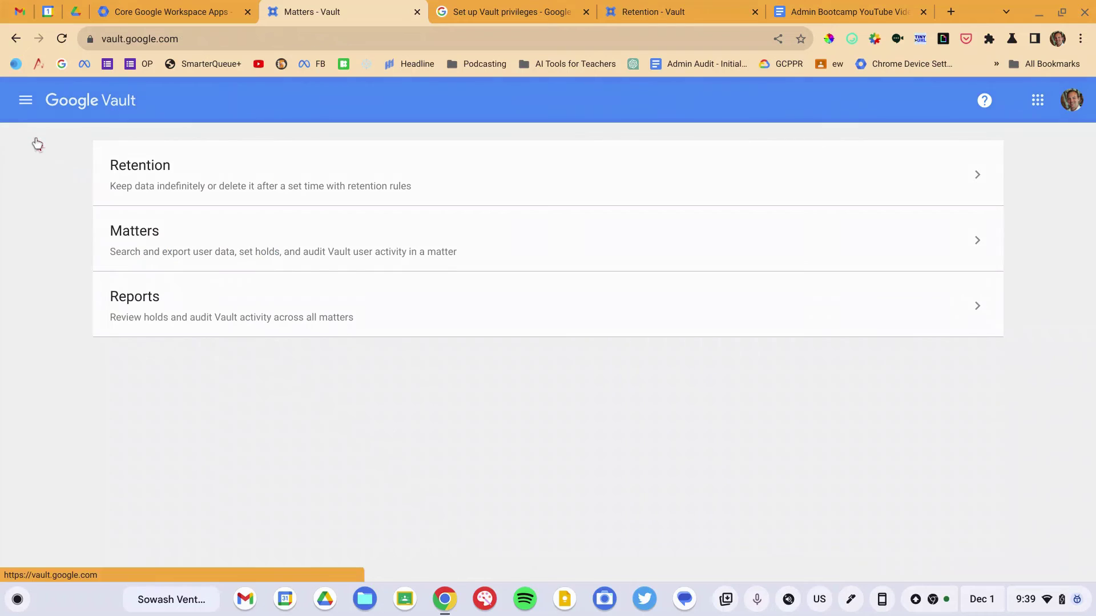
{"action": "left_click", "coordinate": [193, 311]}
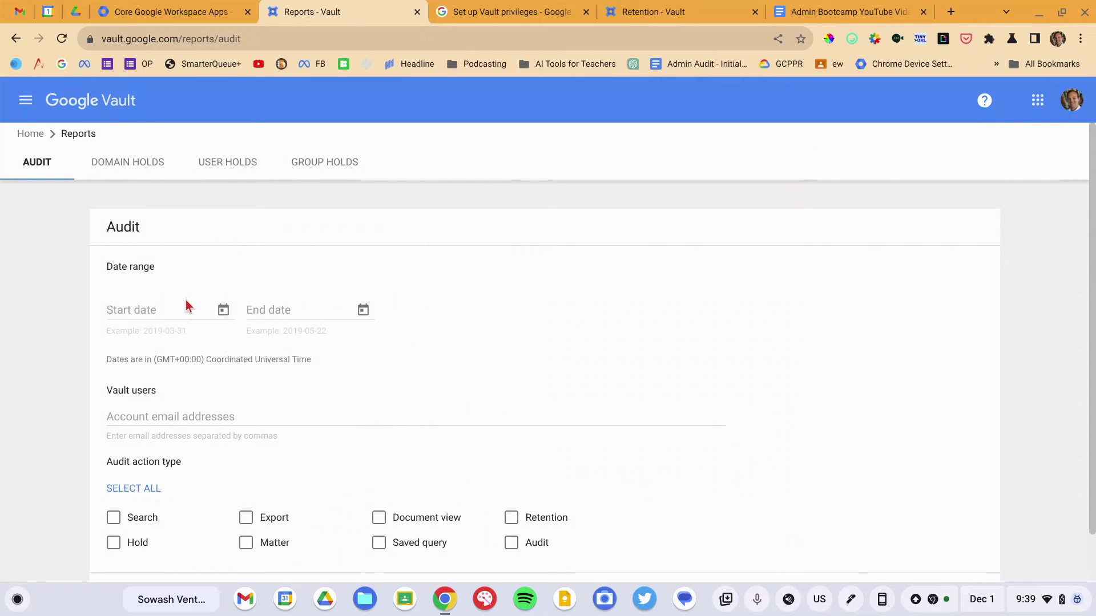
{"action": "scroll", "coordinate": [95, 236], "scroll_direction": "up", "scroll_amount": 3}
{"action": "scroll", "coordinate": [95, 235], "scroll_direction": "down", "scroll_amount": 2}
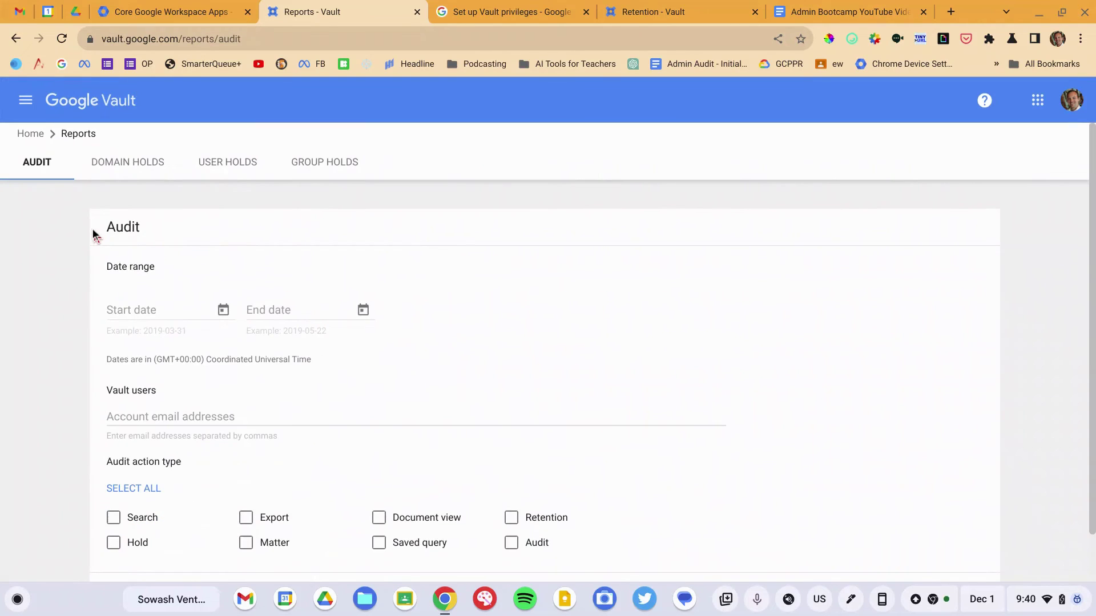